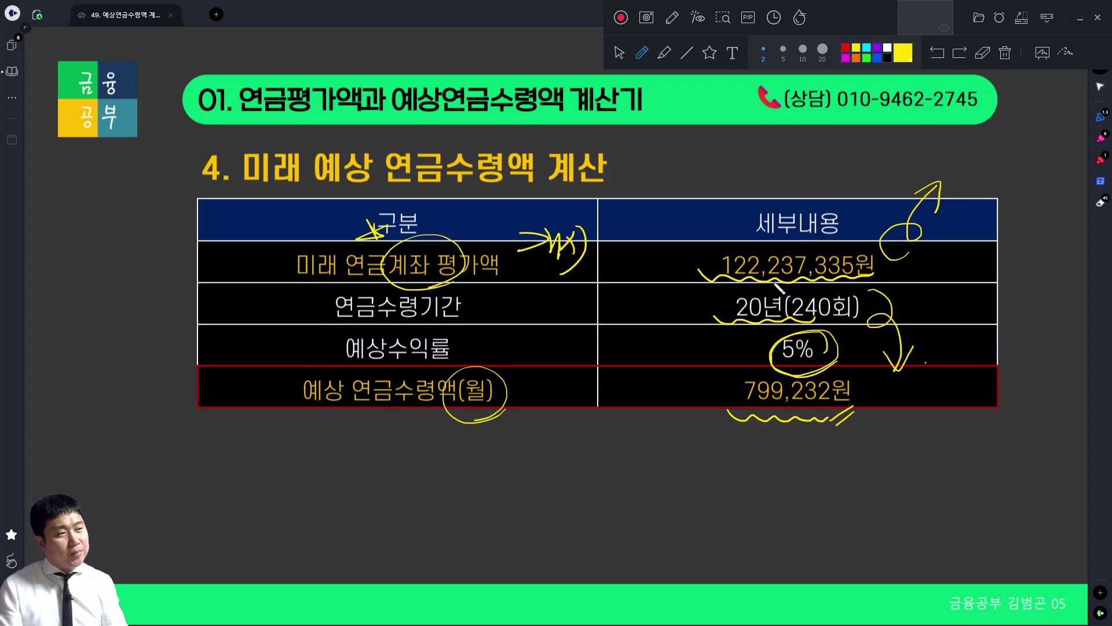
Step: Underline the 5%, 20년(240회) and 799,232원 values in the table with the red highlighter
{"action": "left_click", "coordinate": [665, 56]}
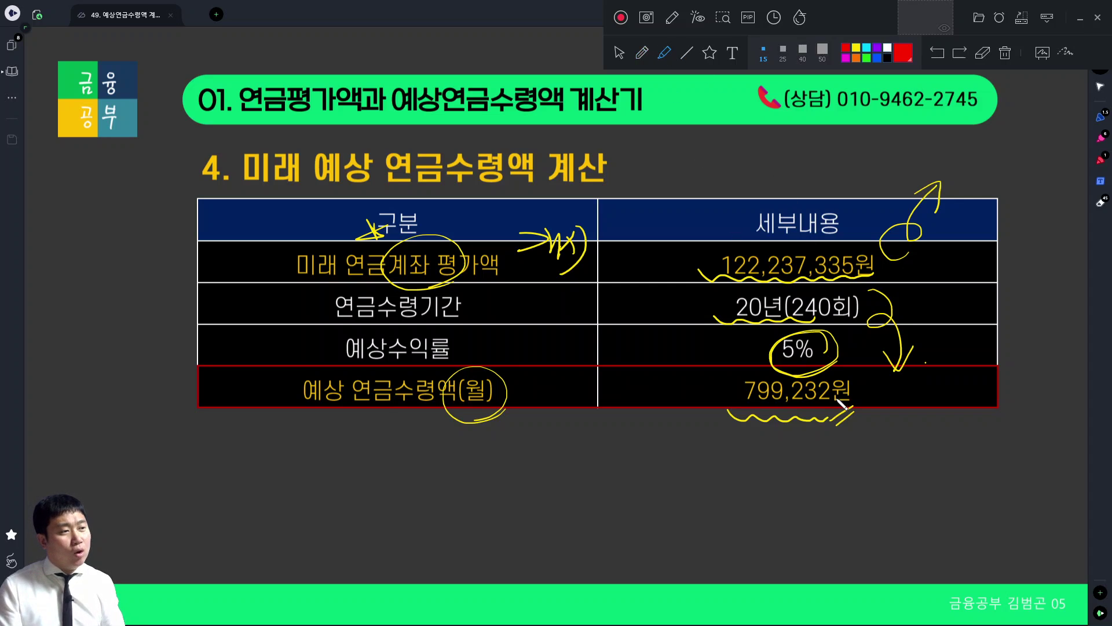
{"action": "left_click_drag", "start_coordinate": [749, 357], "coordinate": [834, 358]}
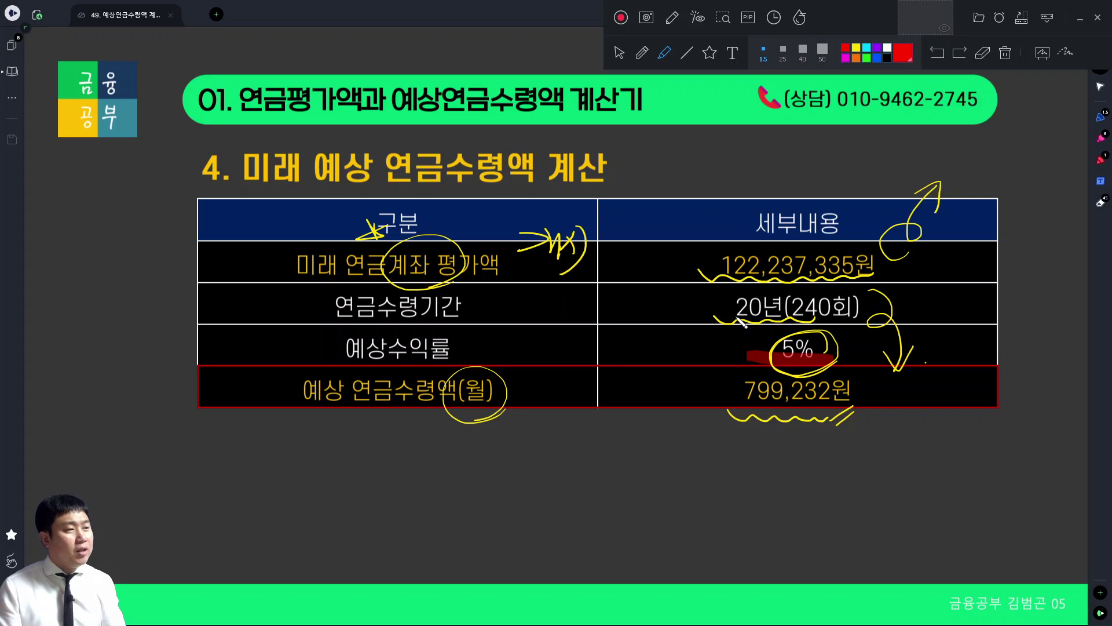
{"action": "left_click_drag", "start_coordinate": [725, 316], "coordinate": [839, 315]}
{"action": "left_click_drag", "start_coordinate": [718, 407], "coordinate": [830, 406]}
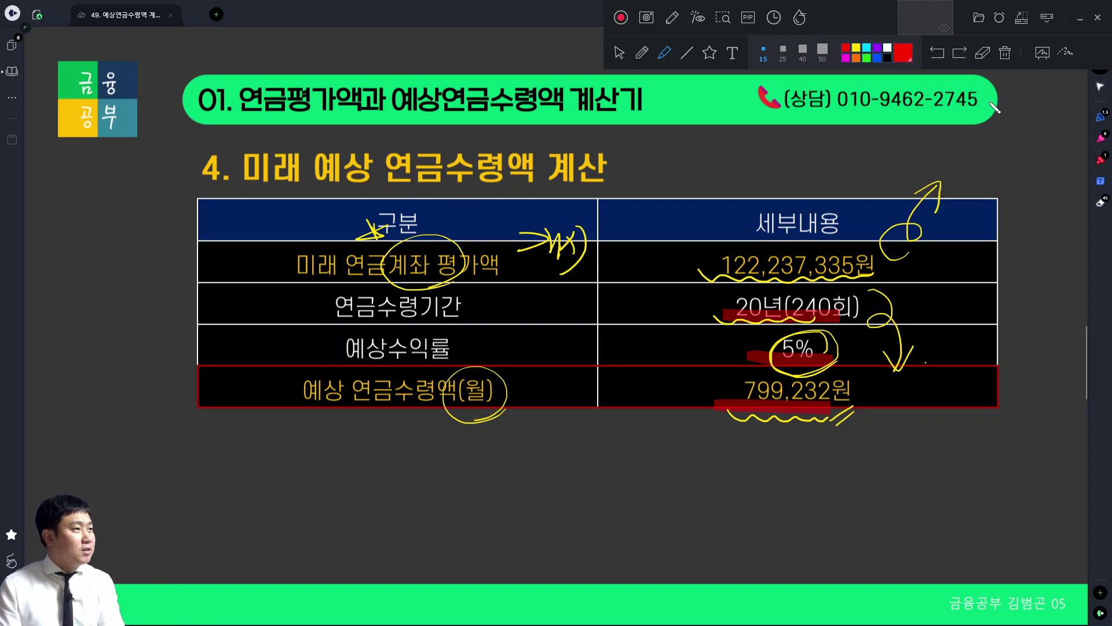
Step: Clear all annotations from the slide and advance to the Excel practice slide
{"action": "left_click", "coordinate": [1005, 53]}
{"action": "left_click", "coordinate": [619, 55]}
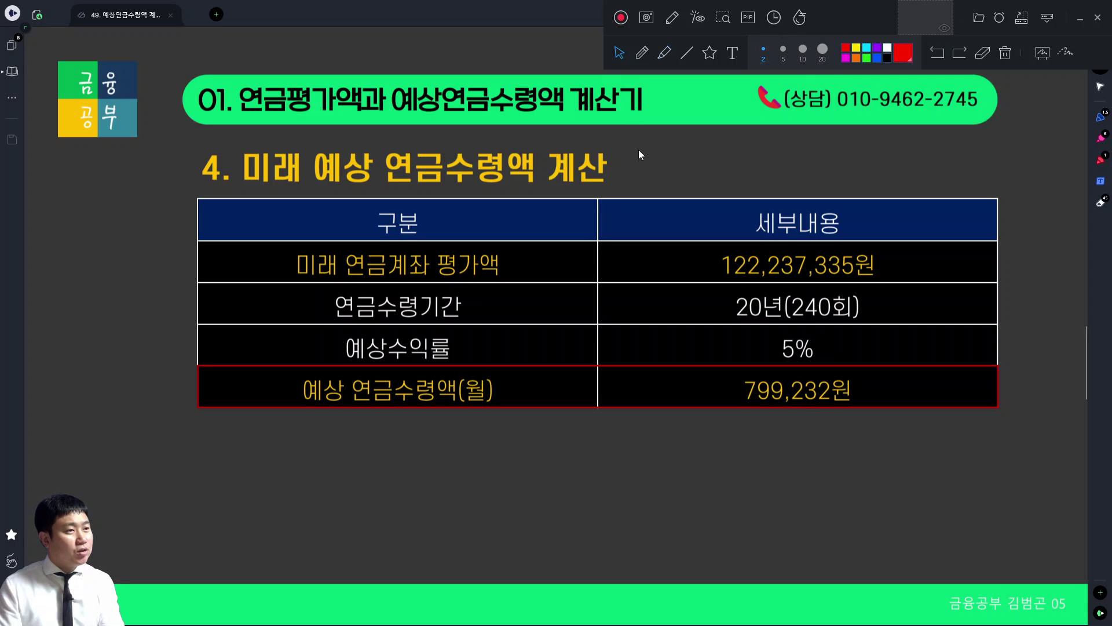
{"action": "left_click", "coordinate": [638, 150]}
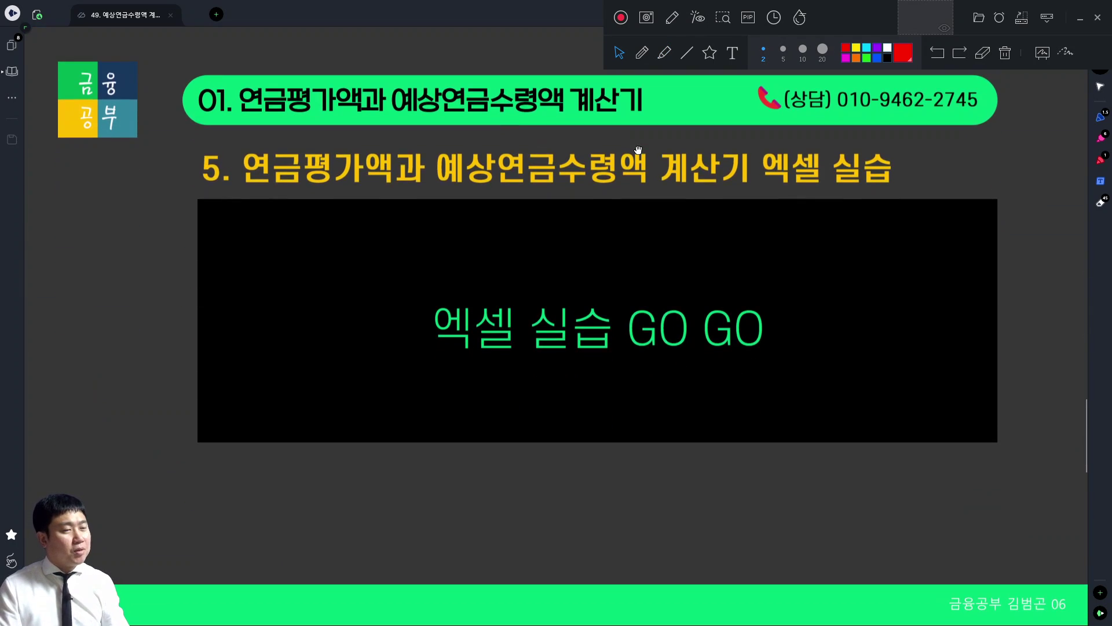
Step: Circle the "엑셀 실습 GO GO" text in red highlighter, then switch to the Excel pension calculator workbook and clear the mark
{"action": "left_click", "coordinate": [665, 53]}
{"action": "mouse_move", "coordinate": [671, 354]}
{"action": "left_mouse_down"}
{"action": "mouse_move", "coordinate": [651, 358]}
{"action": "mouse_move", "coordinate": [672, 316]}
{"action": "mouse_move", "coordinate": [643, 366]}
{"action": "left_mouse_up"}
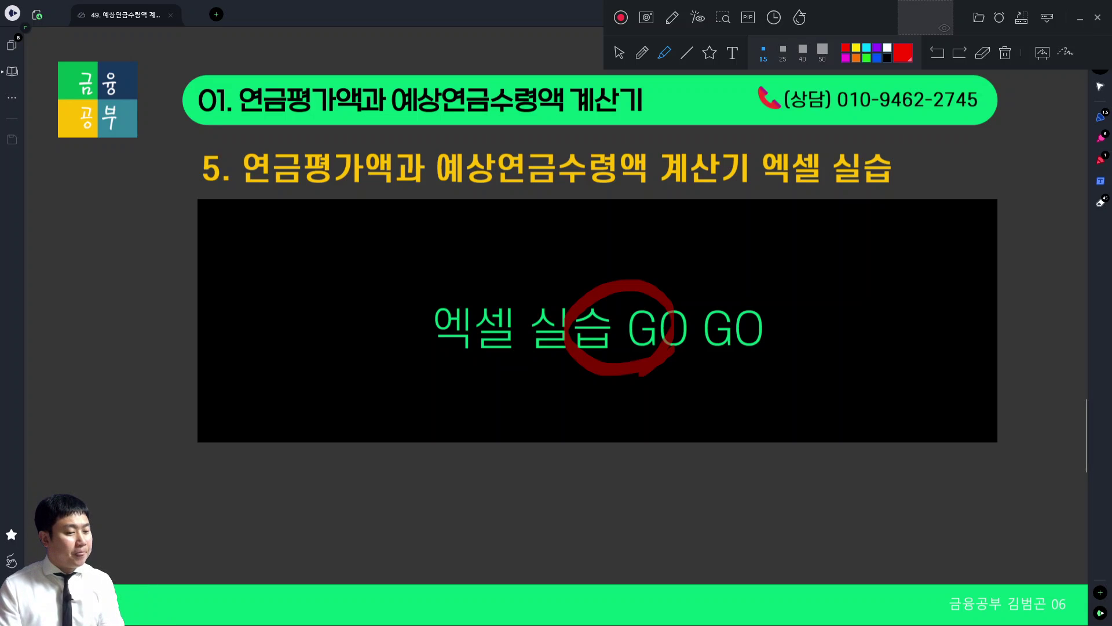
{"action": "key", "text": "alt+Tab"}
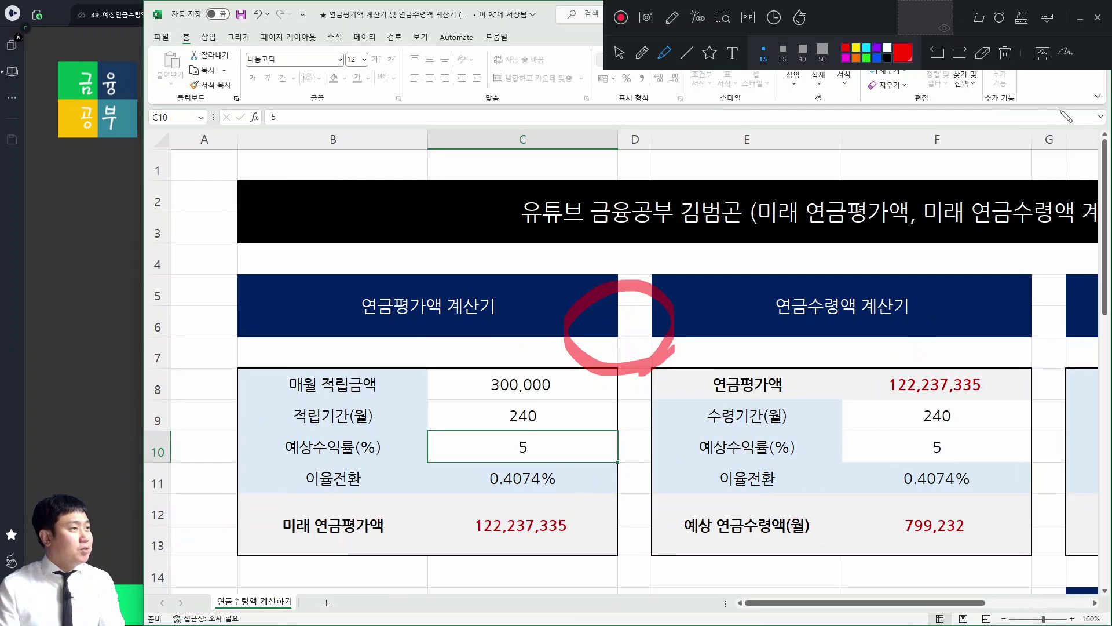
{"action": "left_click", "coordinate": [1005, 58]}
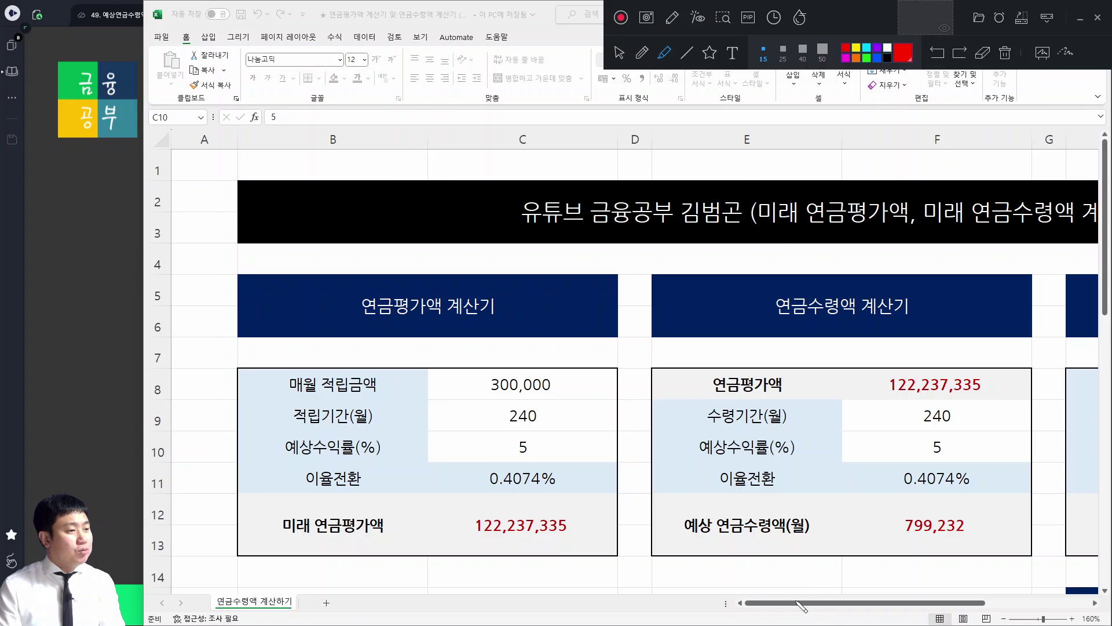
{"action": "left_click", "coordinate": [619, 52]}
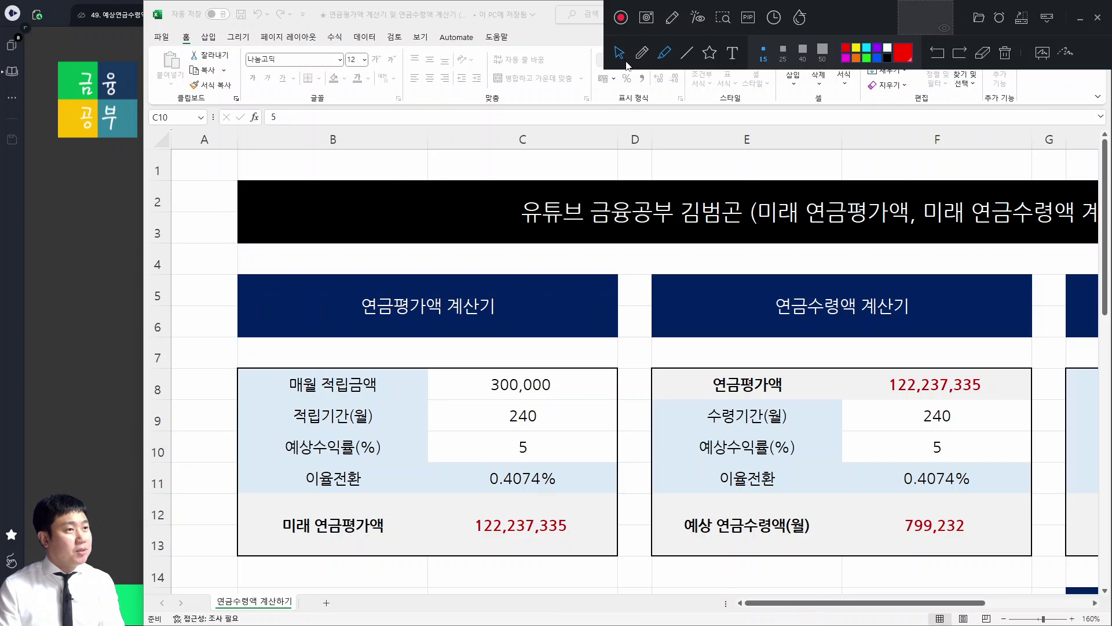
Step: Circle the 연금평가액 계산기 and 연금수령액 계산기 headings in red, add a downward arrow at the second, and clear the marks
{"action": "left_click", "coordinate": [664, 53]}
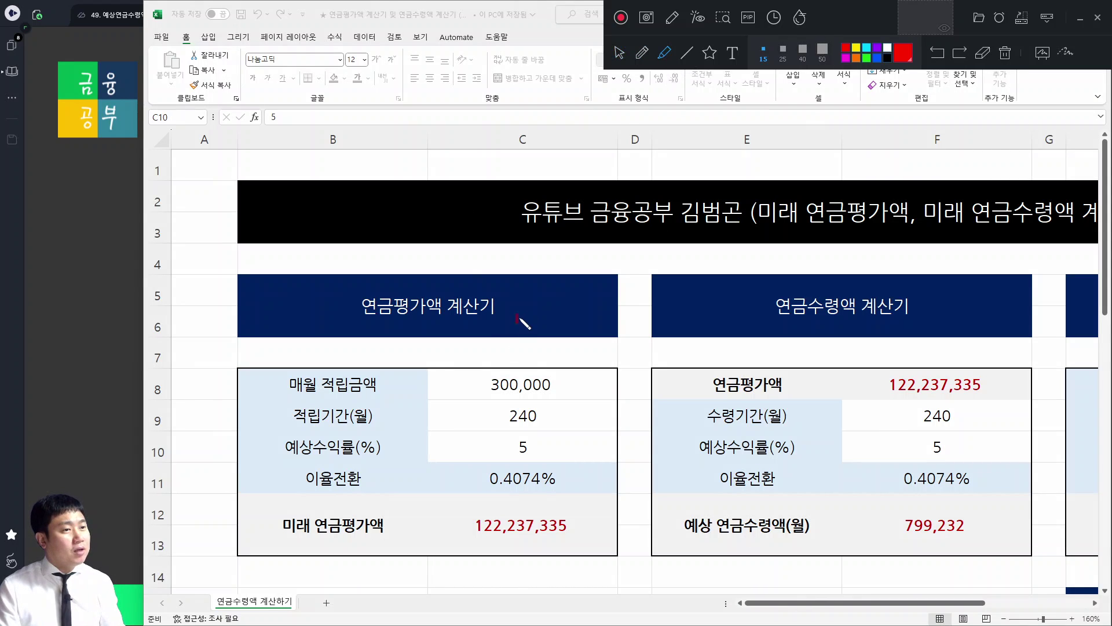
{"action": "mouse_move", "coordinate": [518, 316]}
{"action": "left_mouse_down"}
{"action": "mouse_move", "coordinate": [451, 259]}
{"action": "mouse_move", "coordinate": [484, 347]}
{"action": "left_mouse_up"}
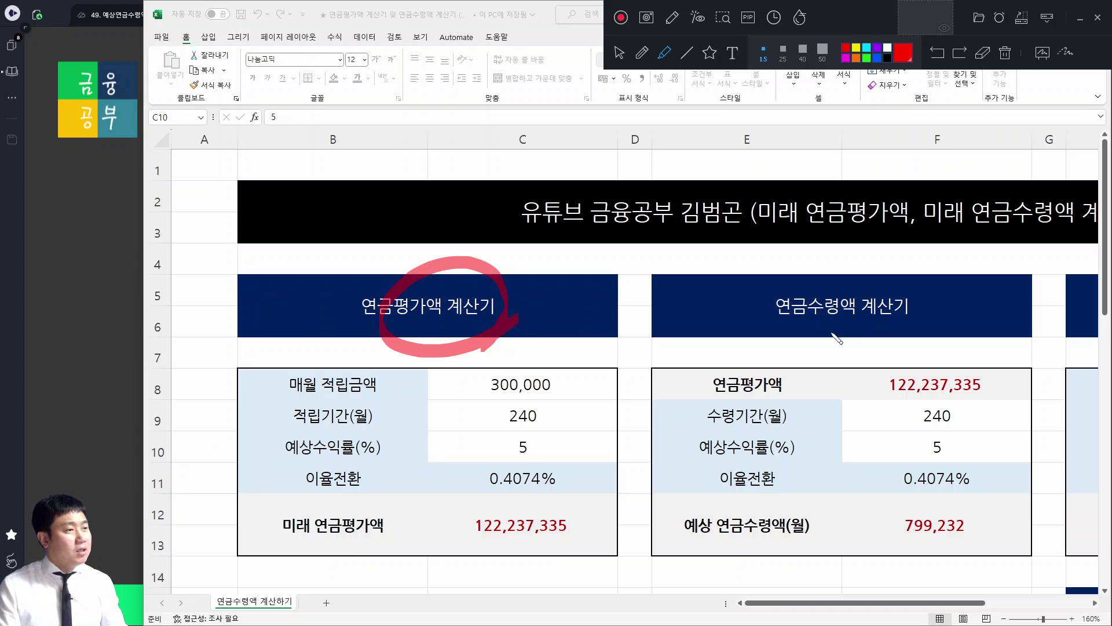
{"action": "mouse_move", "coordinate": [909, 316]}
{"action": "left_mouse_down"}
{"action": "mouse_move", "coordinate": [811, 310]}
{"action": "mouse_move", "coordinate": [895, 307]}
{"action": "mouse_move", "coordinate": [889, 335]}
{"action": "left_mouse_up"}
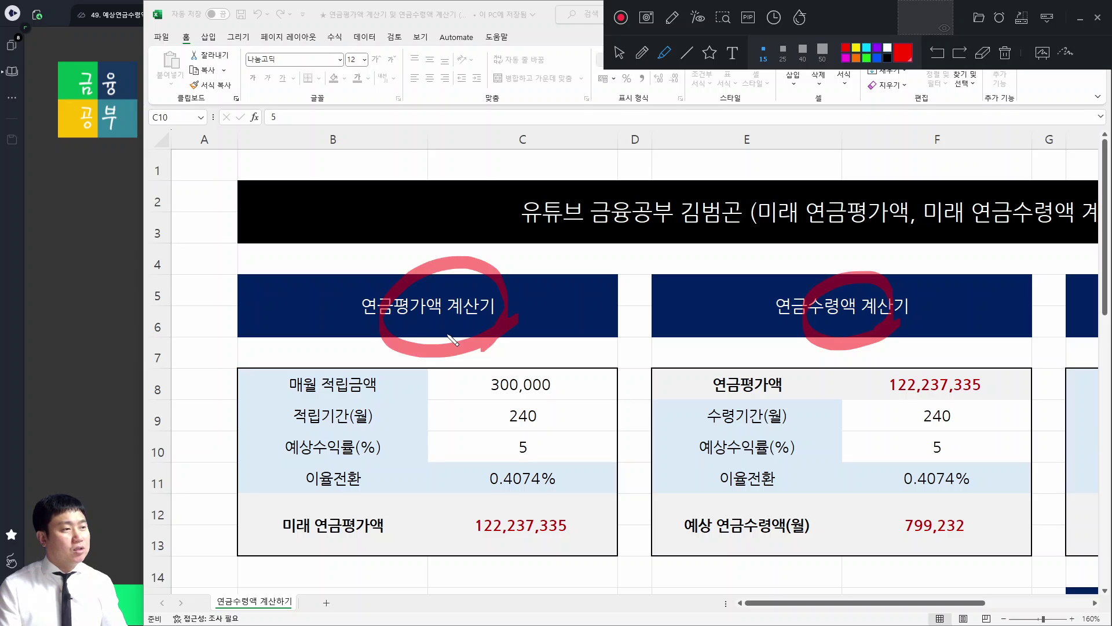
{"action": "mouse_move", "coordinate": [919, 235]}
{"action": "left_mouse_down"}
{"action": "mouse_move", "coordinate": [921, 222]}
{"action": "mouse_move", "coordinate": [919, 310]}
{"action": "left_mouse_up"}
{"action": "mouse_move", "coordinate": [900, 265]}
{"action": "left_mouse_down"}
{"action": "mouse_move", "coordinate": [919, 311]}
{"action": "mouse_move", "coordinate": [938, 260]}
{"action": "left_mouse_up"}
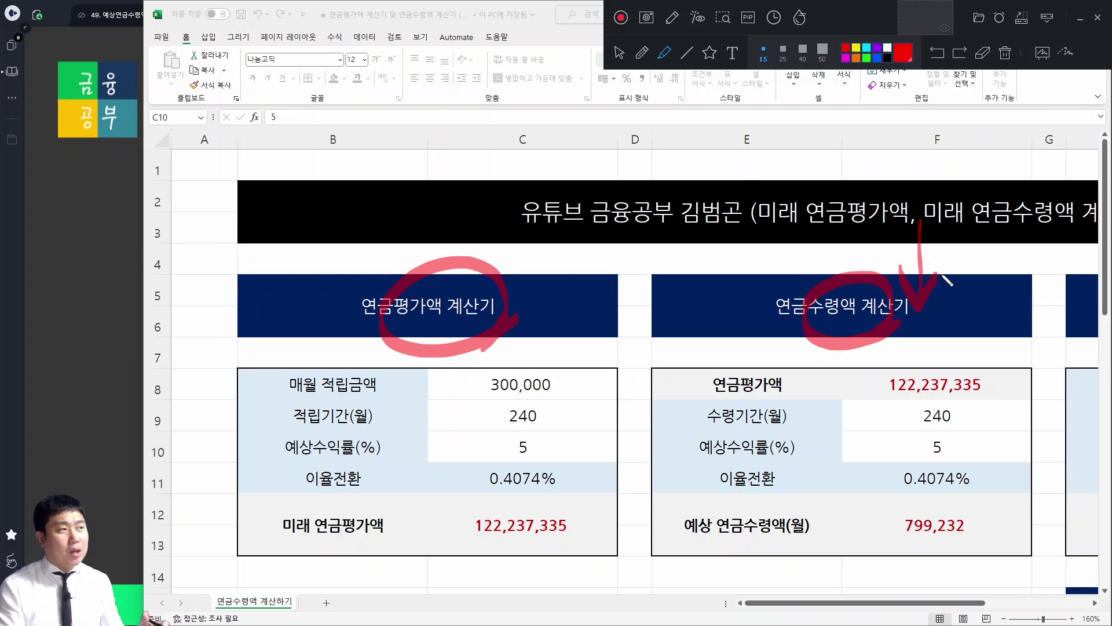
{"action": "left_click", "coordinate": [1005, 53]}
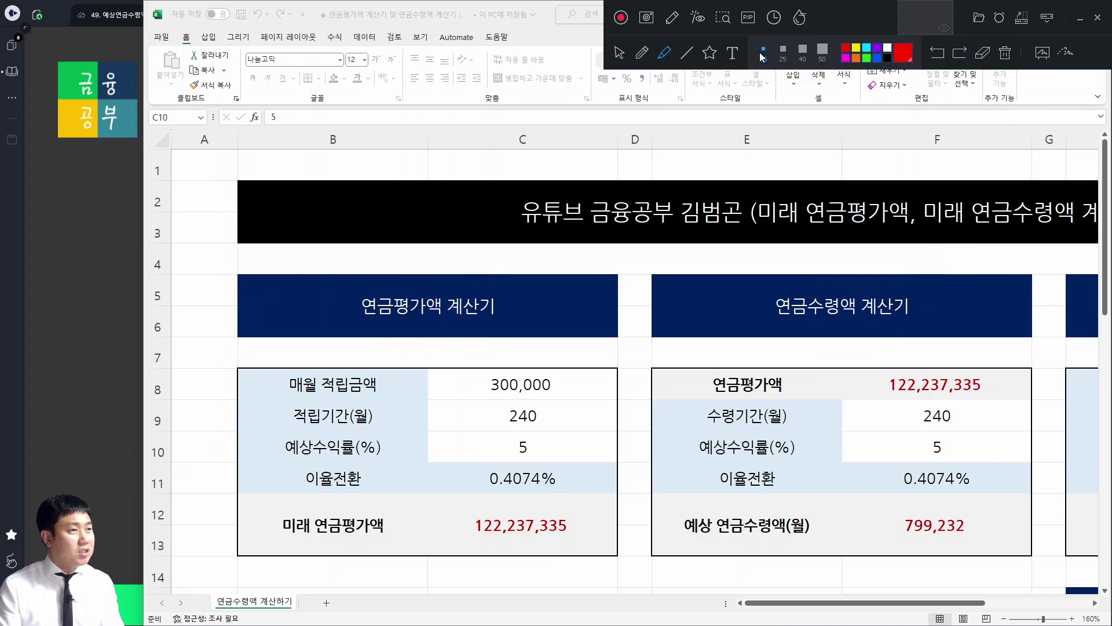
{"action": "left_click", "coordinate": [619, 53]}
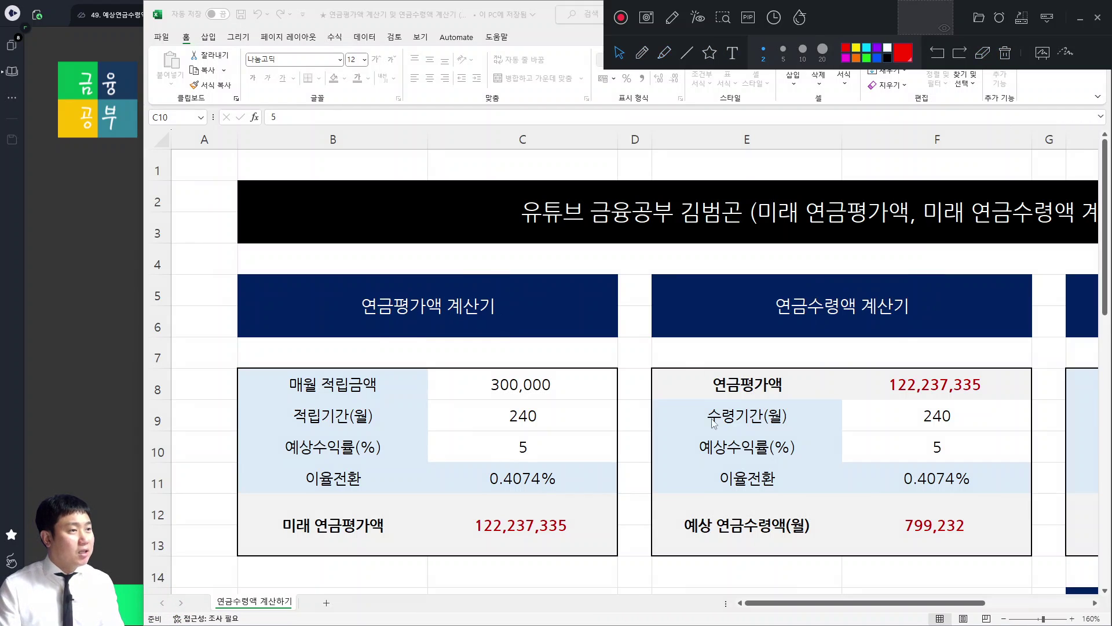
Step: Circle the 은퇴시점 필요자금 heading with the red highlighter and clear the mark
{"action": "left_click", "coordinate": [842, 605]}
{"action": "left_click_drag", "start_coordinate": [867, 609], "coordinate": [973, 609]}
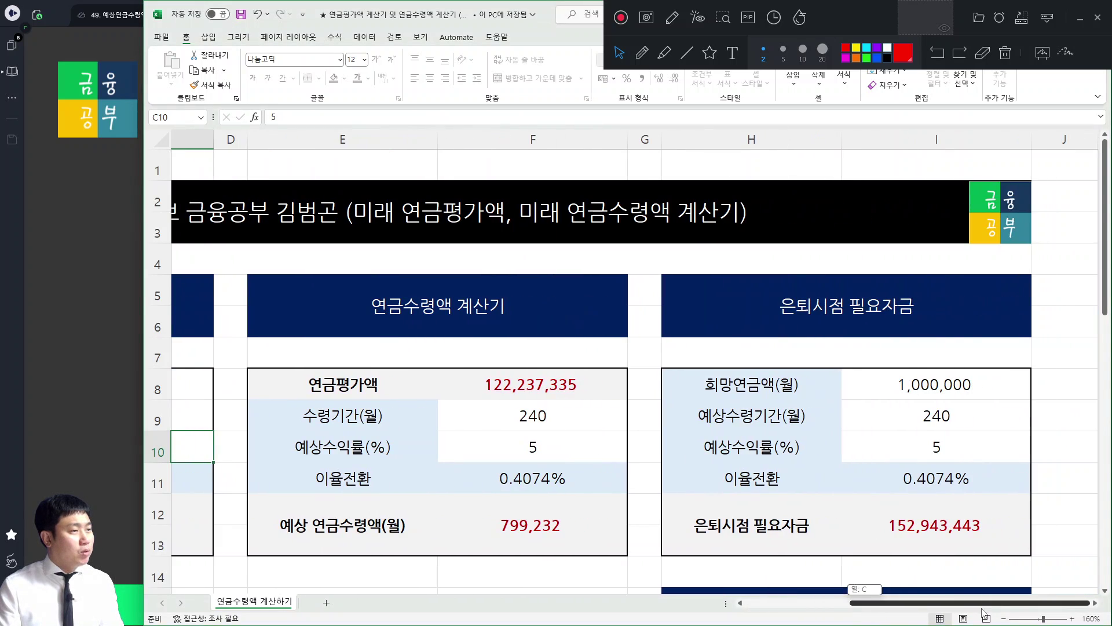
{"action": "left_click", "coordinate": [664, 53]}
{"action": "mouse_move", "coordinate": [892, 334]}
{"action": "left_mouse_down"}
{"action": "mouse_move", "coordinate": [826, 291]}
{"action": "mouse_move", "coordinate": [909, 315]}
{"action": "mouse_move", "coordinate": [875, 322]}
{"action": "left_mouse_up"}
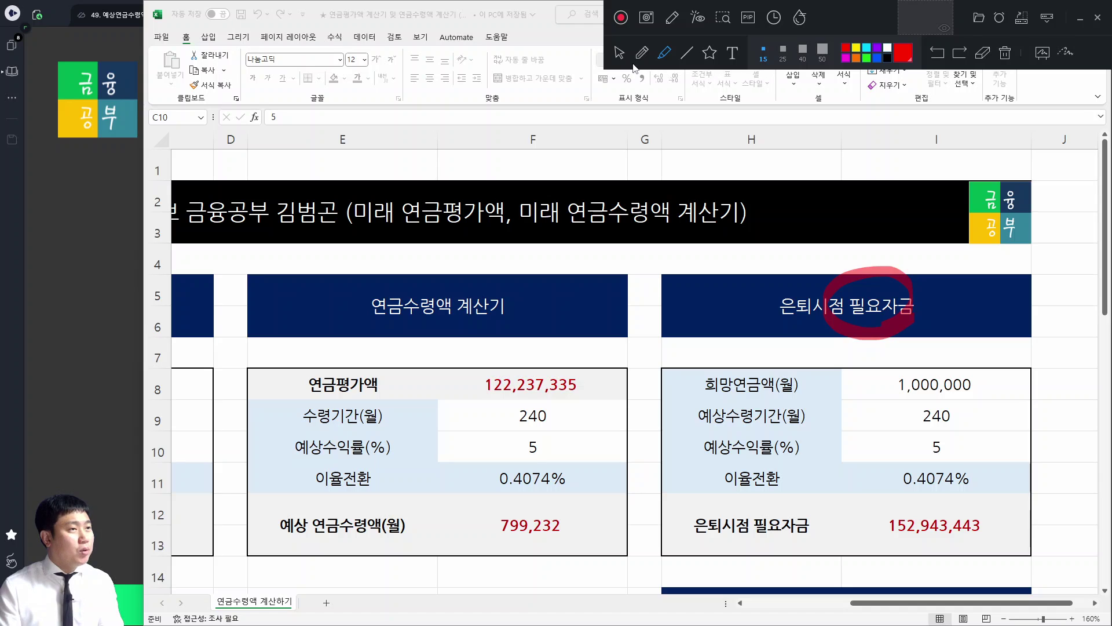
{"action": "left_click", "coordinate": [618, 53]}
{"action": "left_click", "coordinate": [1005, 53]}
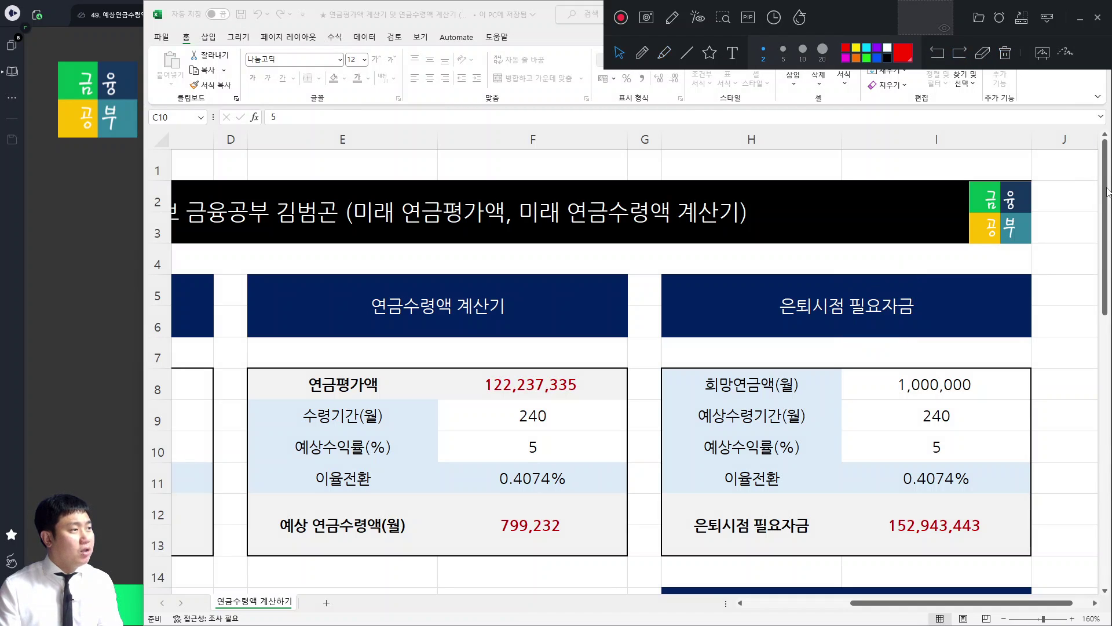
Step: In the 연금평가액 계산기 table, set 매월 적립금액 to 500,000 and 적립기간(월) to 240
{"action": "scroll", "coordinate": [1105, 279], "scroll_direction": "down", "scroll_amount": 4}
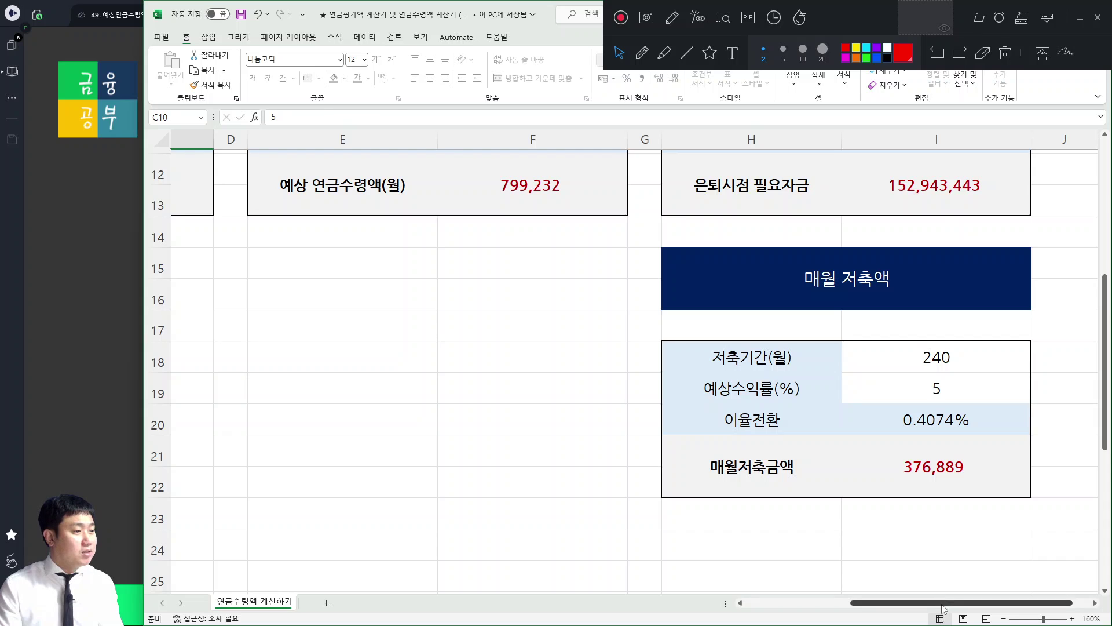
{"action": "left_click_drag", "start_coordinate": [944, 606], "coordinate": [836, 611]}
{"action": "scroll", "coordinate": [574, 427], "scroll_direction": "up", "scroll_amount": 3}
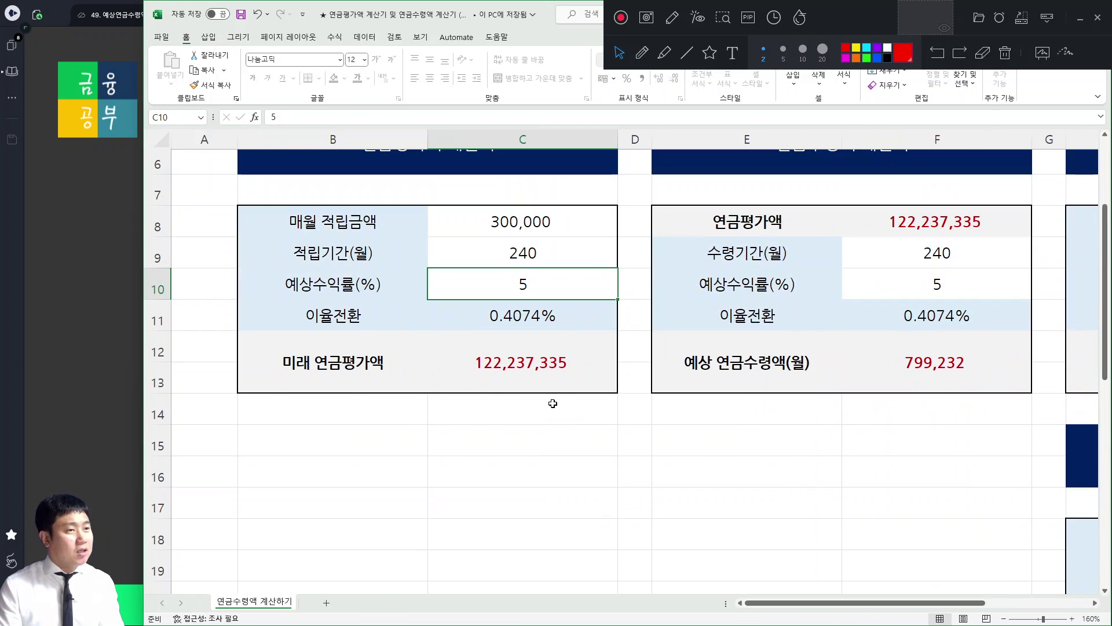
{"action": "scroll", "coordinate": [553, 404], "scroll_direction": "up", "scroll_amount": 1}
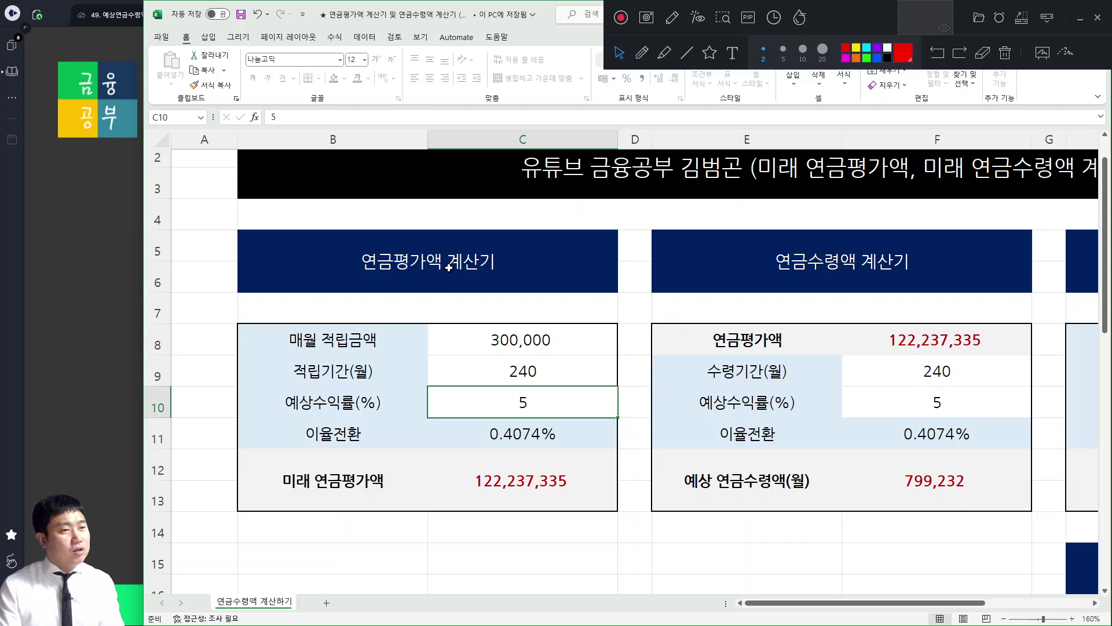
{"action": "left_click", "coordinate": [517, 340]}
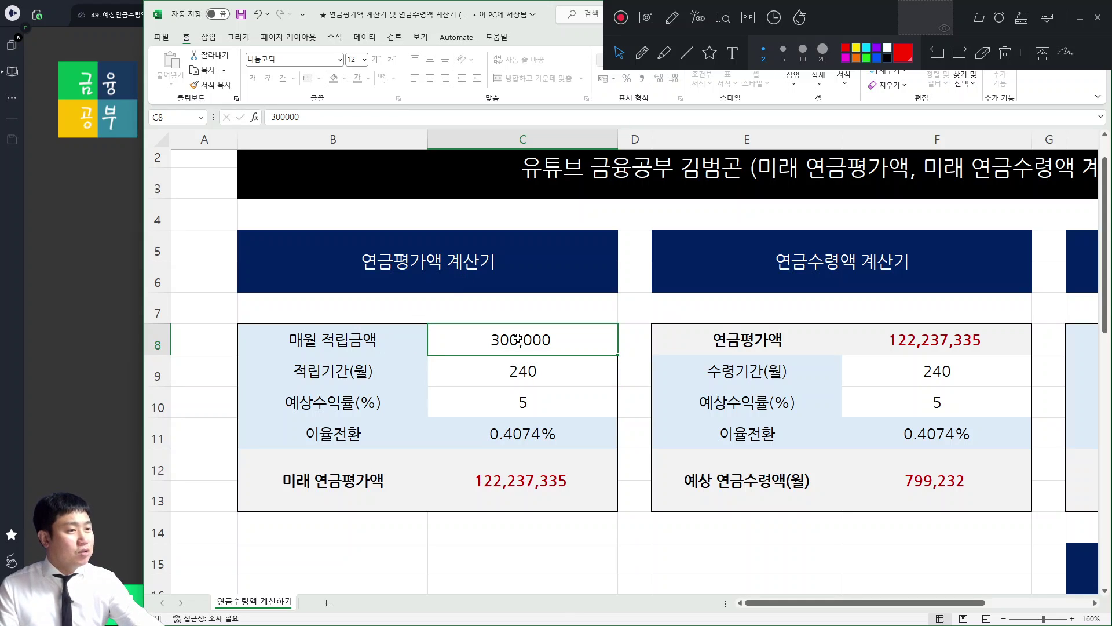
{"action": "type", "text": "500000"}
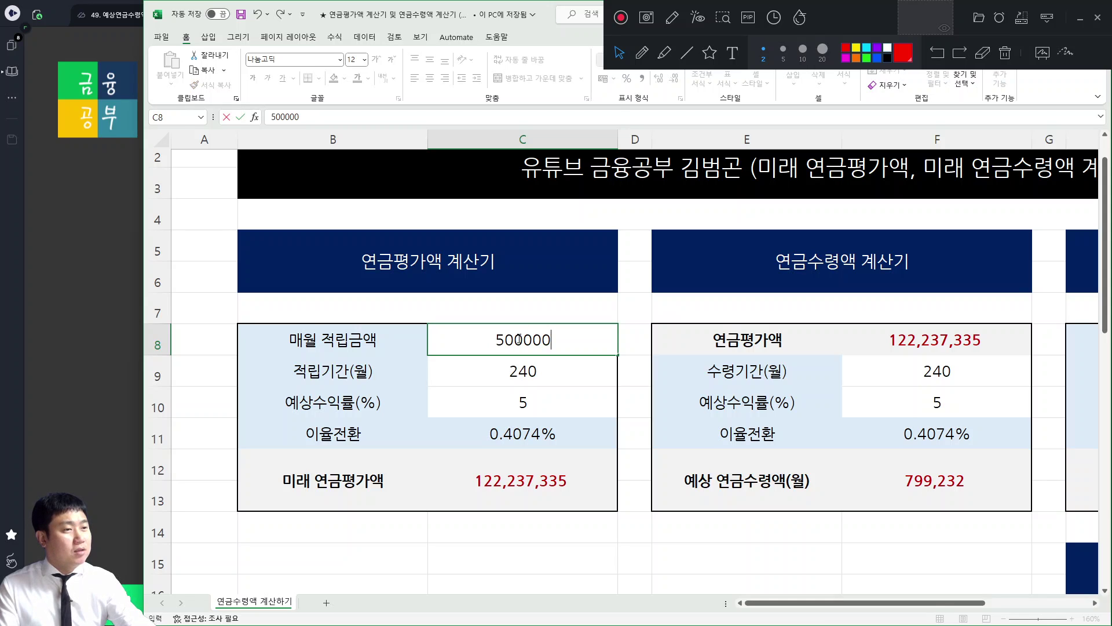
{"action": "key", "text": "Return"}
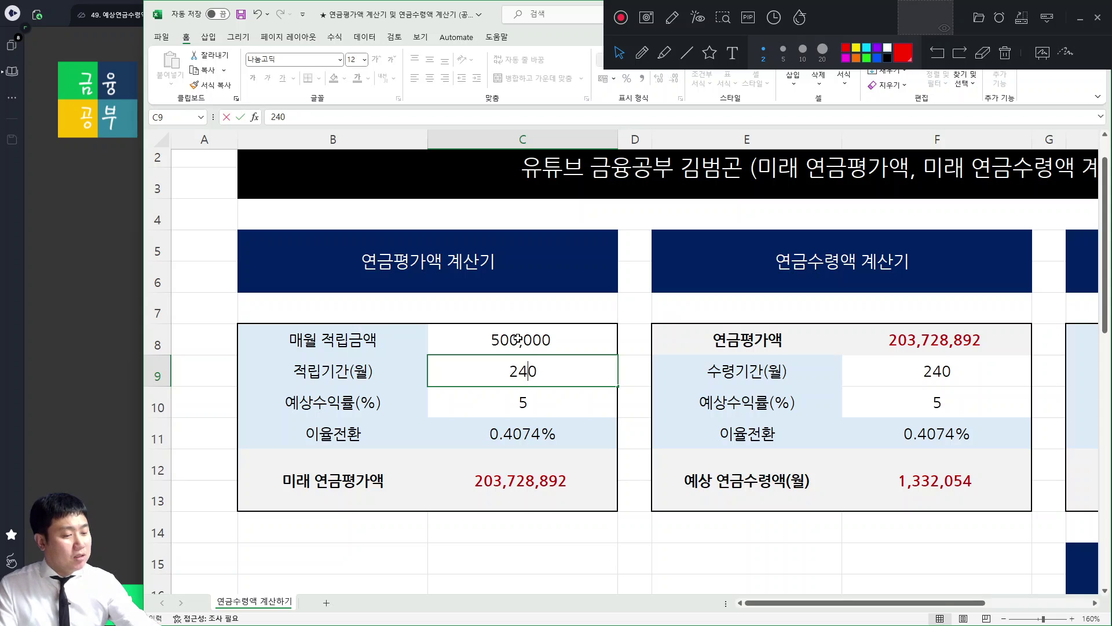
{"action": "type", "text": "240"}
{"action": "key", "text": "Return"}
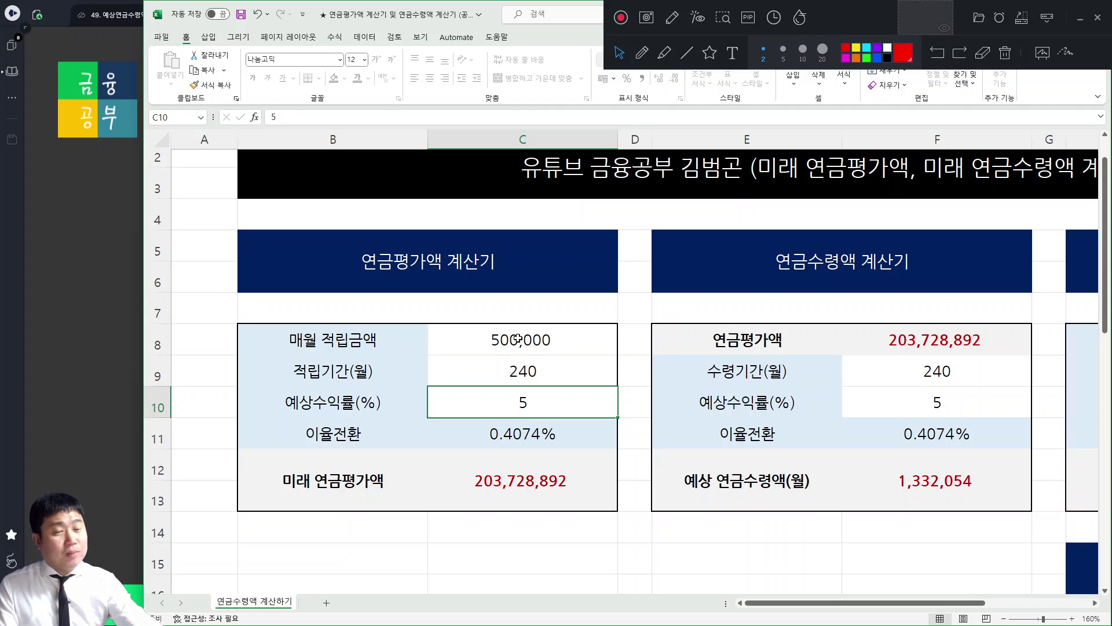
Step: Try 예상수익률(%) values of 4 and 5 in the 연금평가액 계산기 table
{"action": "type", "text": "4"}
{"action": "key", "text": "Return"}
{"action": "key", "text": "Up"}
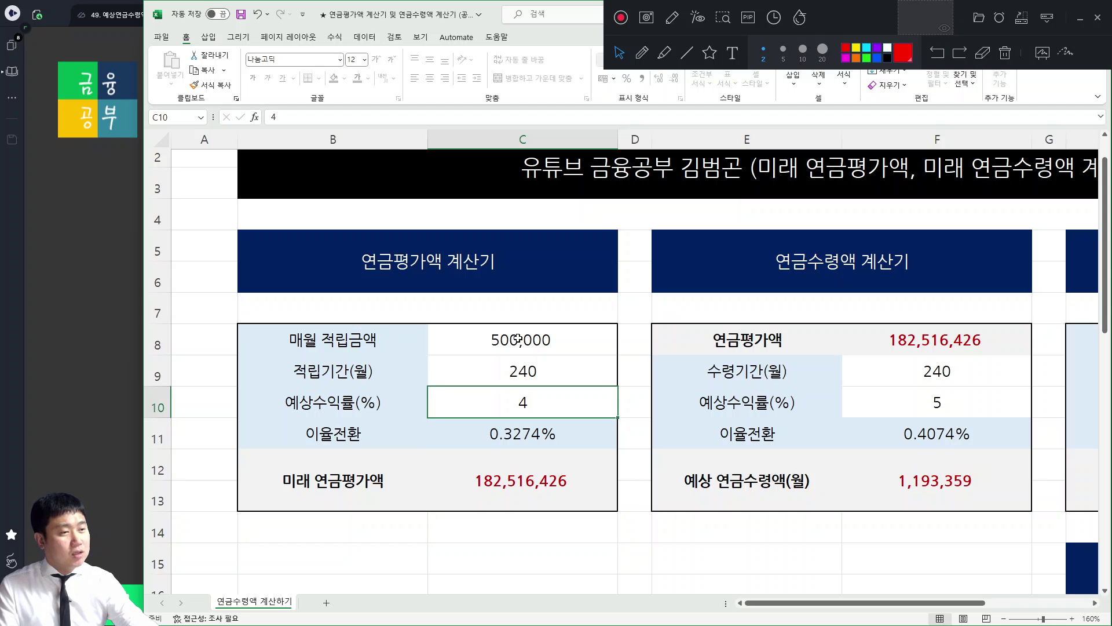
{"action": "type", "text": "5"}
{"action": "key", "text": "Return"}
{"action": "key", "text": "Up"}
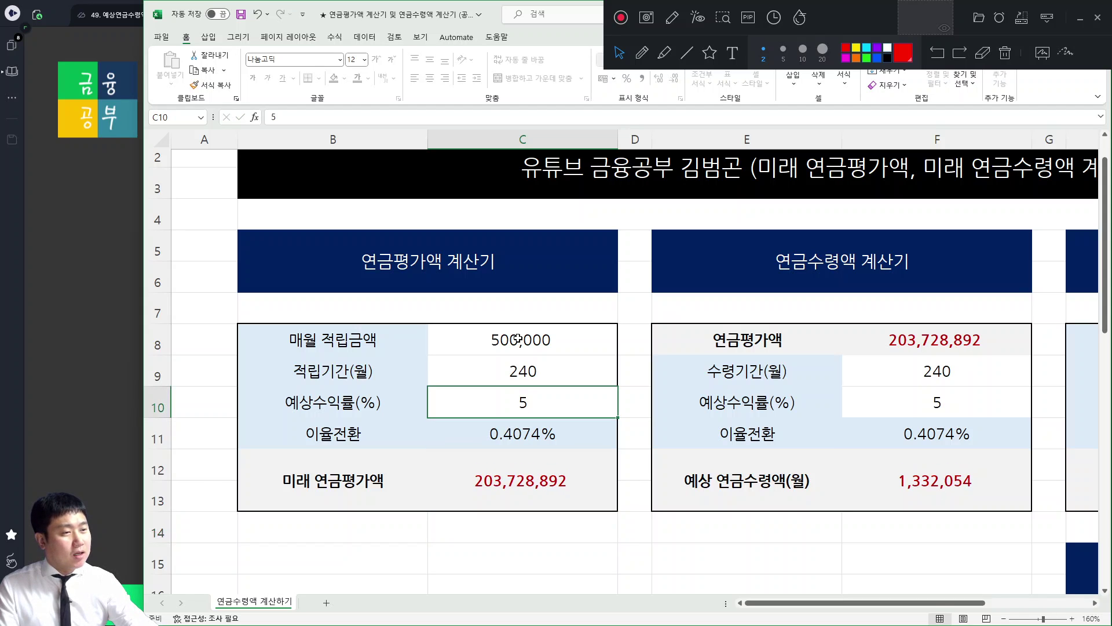
Step: Set 예상수익률(%) in the 연금평가액 계산기 table to 6
{"action": "type", "text": "6"}
{"action": "key", "text": "Return"}
{"action": "key", "text": "Up"}
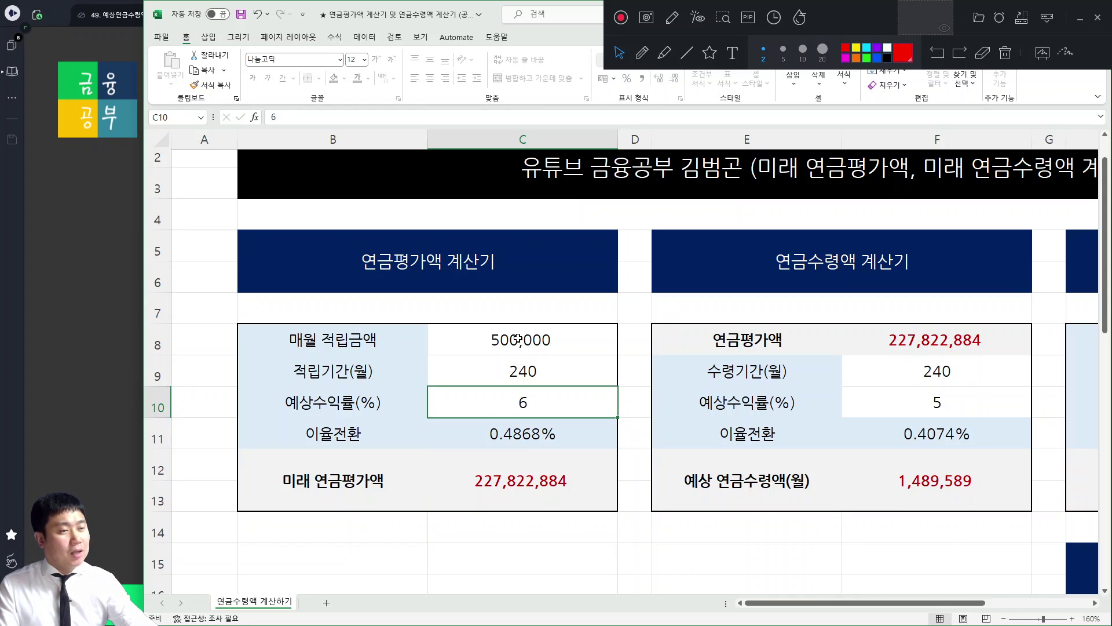
{"action": "key", "text": "Up"}
{"action": "key", "text": "Down"}
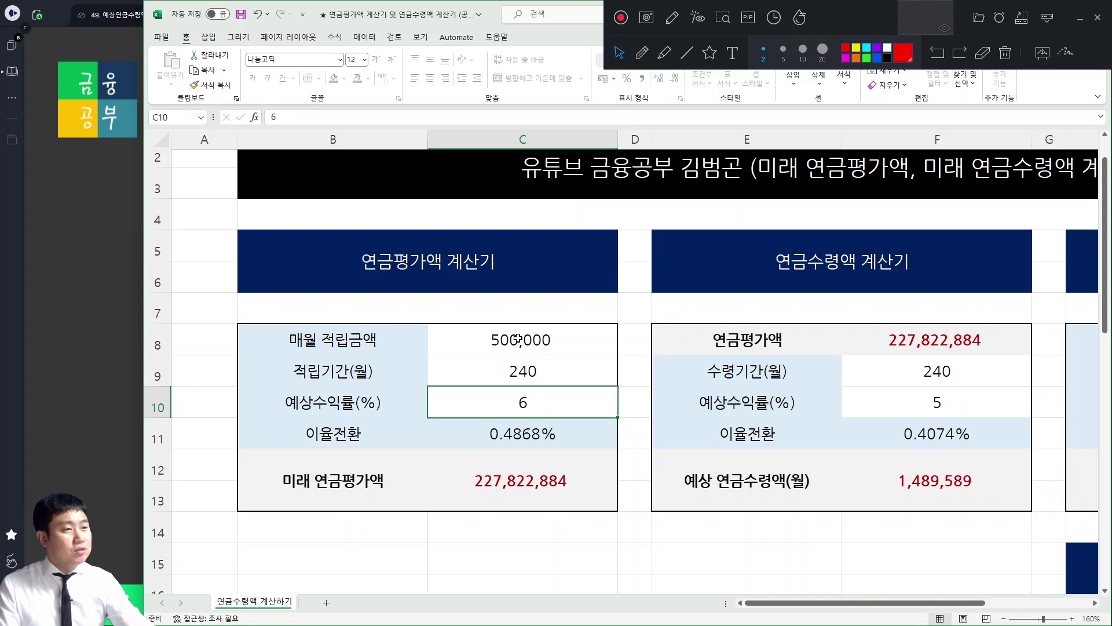
{"action": "key", "text": "Up"}
{"action": "key", "text": "Up"}
{"action": "key", "text": "Down"}
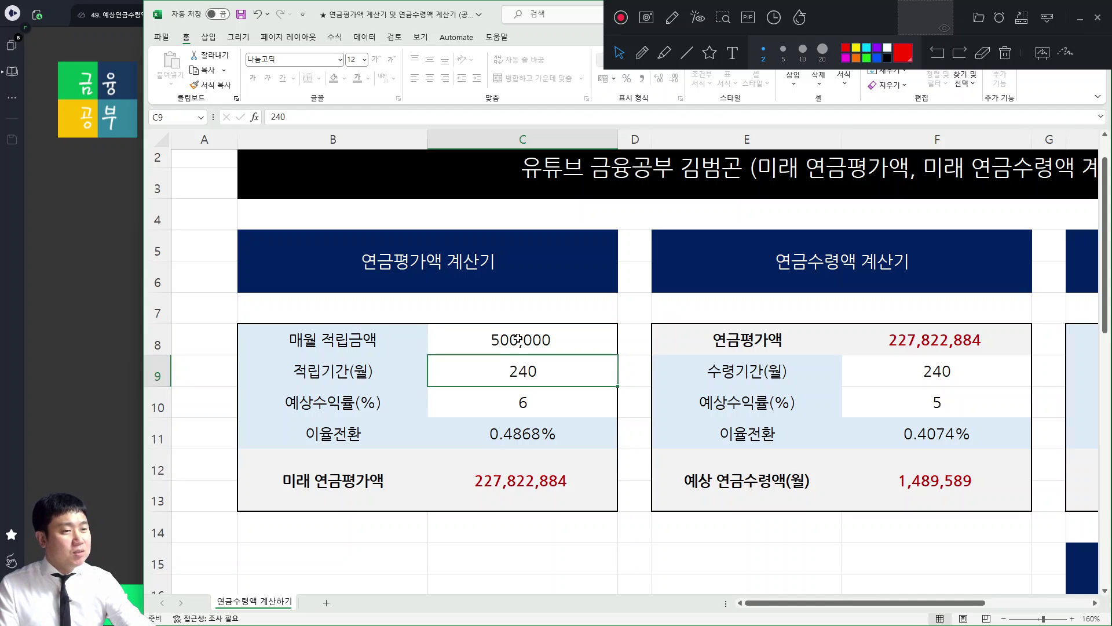
{"action": "key", "text": "Down"}
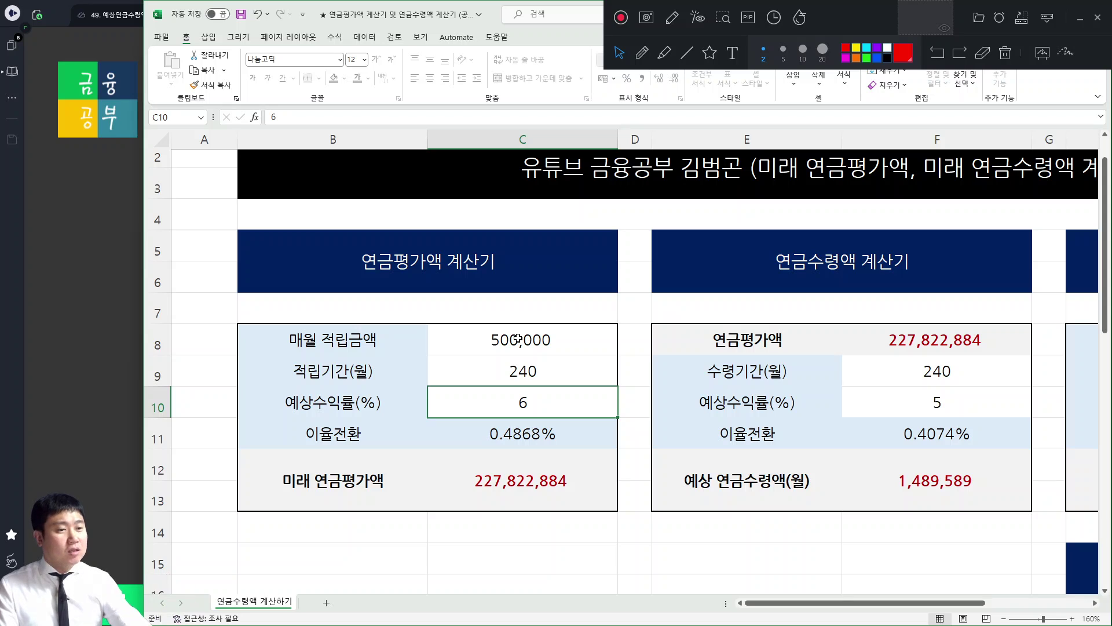
{"action": "key", "text": "Down"}
{"action": "key", "text": "Down"}
{"action": "key", "text": "Down"}
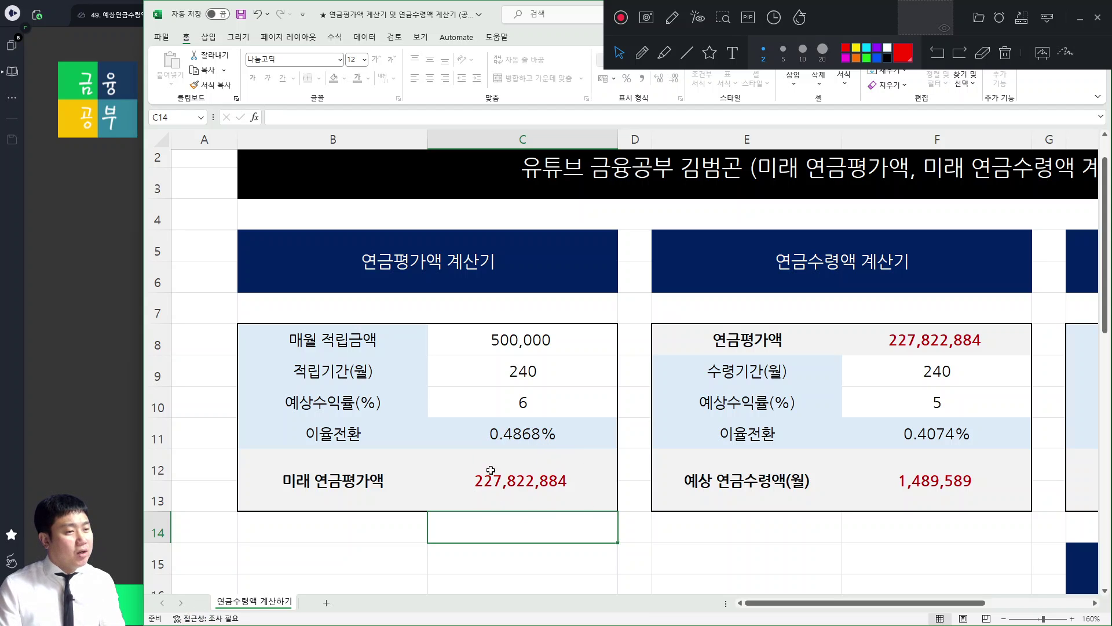
Step: In the 연금수령액 계산기 table, set 수령기간(월) to 120 and 예상수익률(%) to 6
{"action": "left_click_drag", "start_coordinate": [793, 604], "coordinate": [838, 607]}
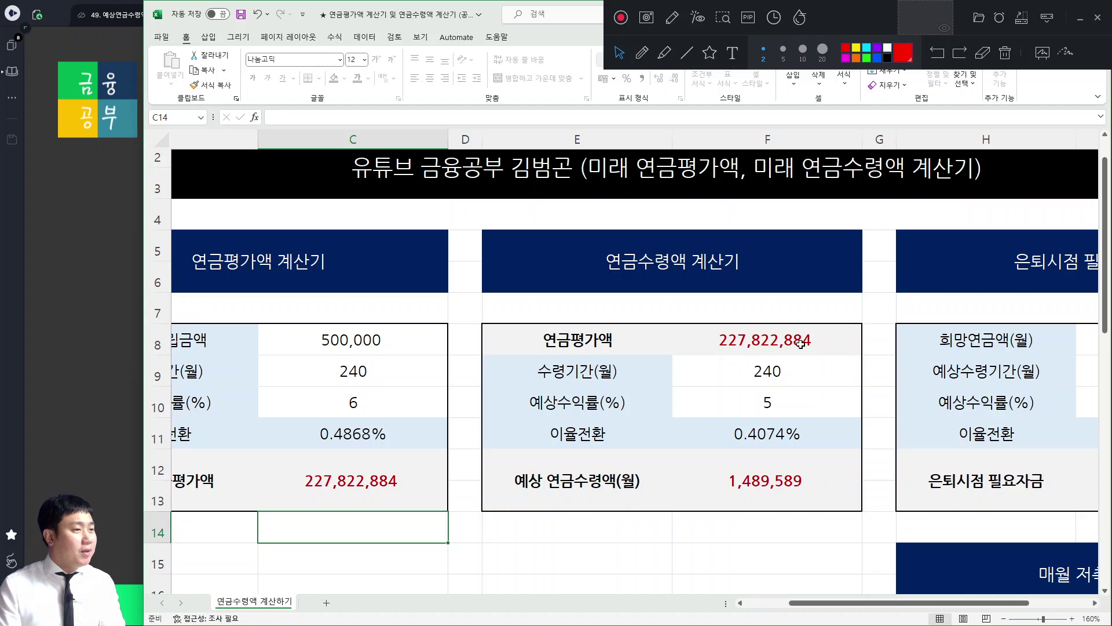
{"action": "left_click", "coordinate": [772, 368]}
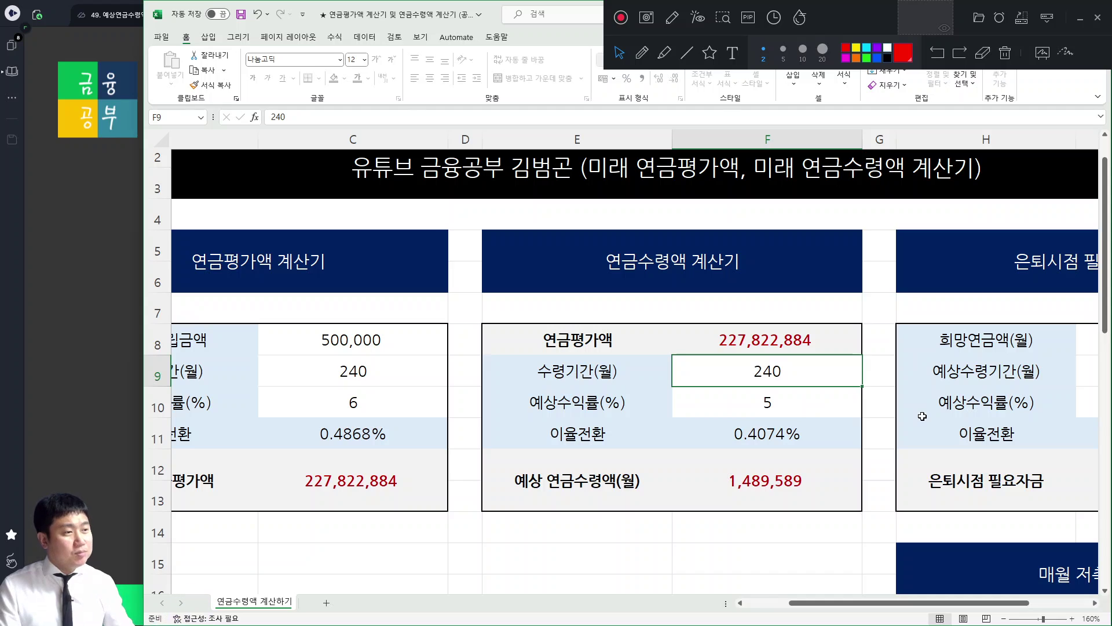
{"action": "type", "text": "120"}
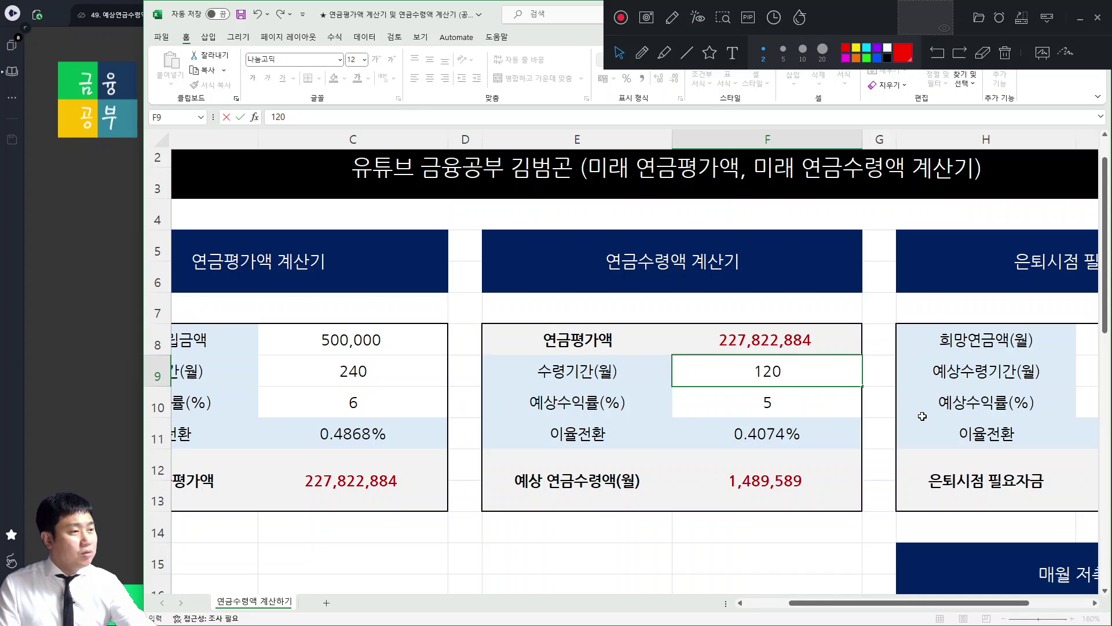
{"action": "key", "text": "Return"}
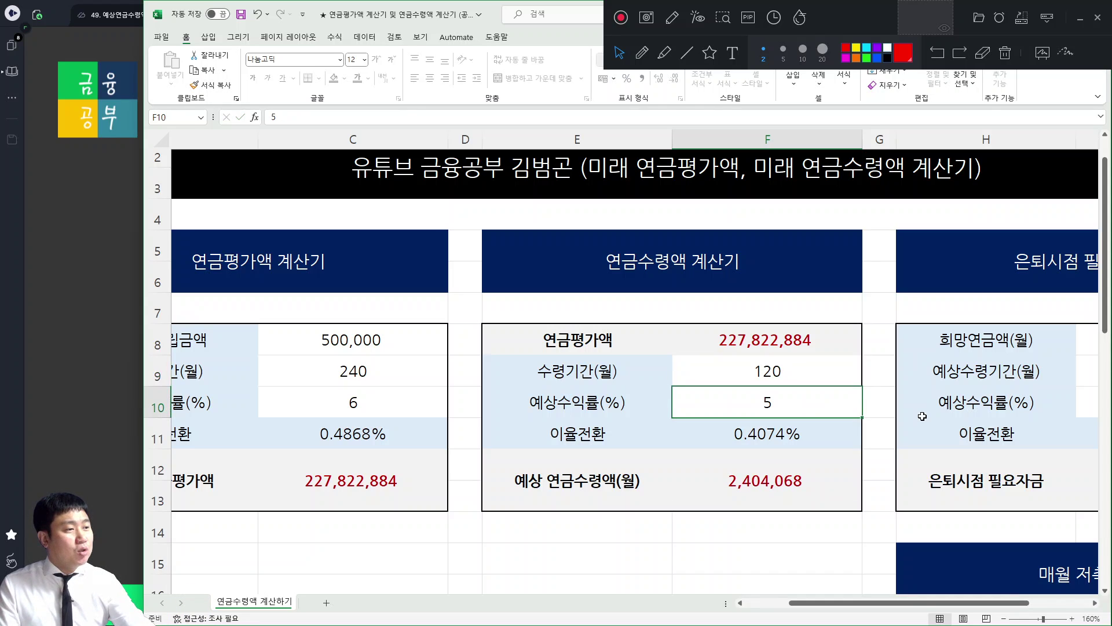
{"action": "type", "text": "6"}
{"action": "key", "text": "Return"}
{"action": "key", "text": "Up"}
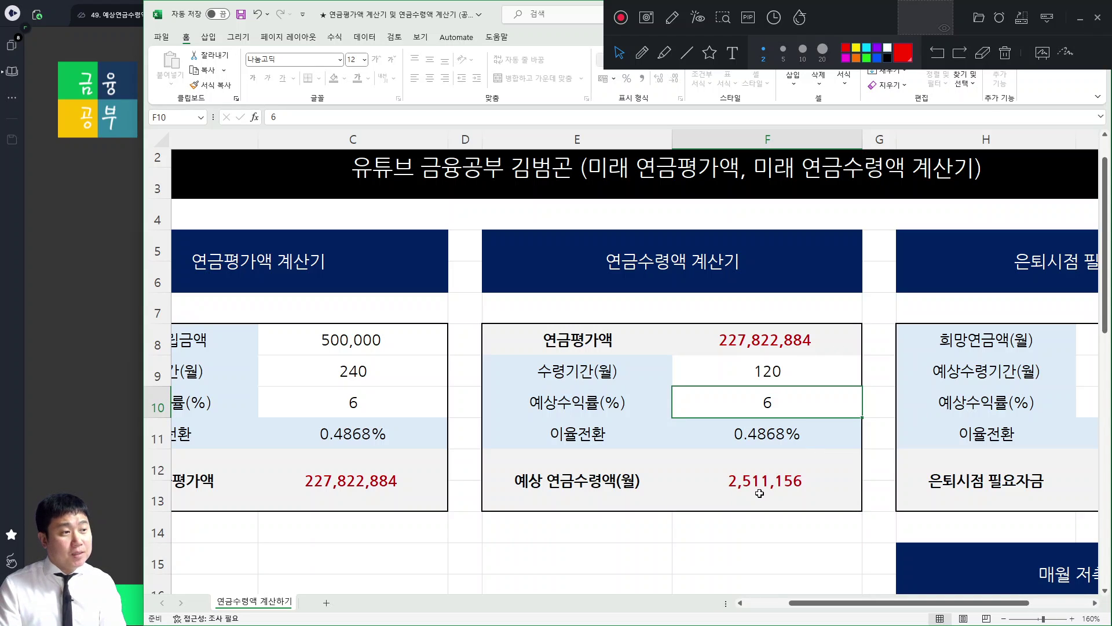
Step: Try a 수령기간(월) value of 240 in the 연금수령액 계산기 table
{"action": "left_click", "coordinate": [779, 374]}
{"action": "type", "text": "240"}
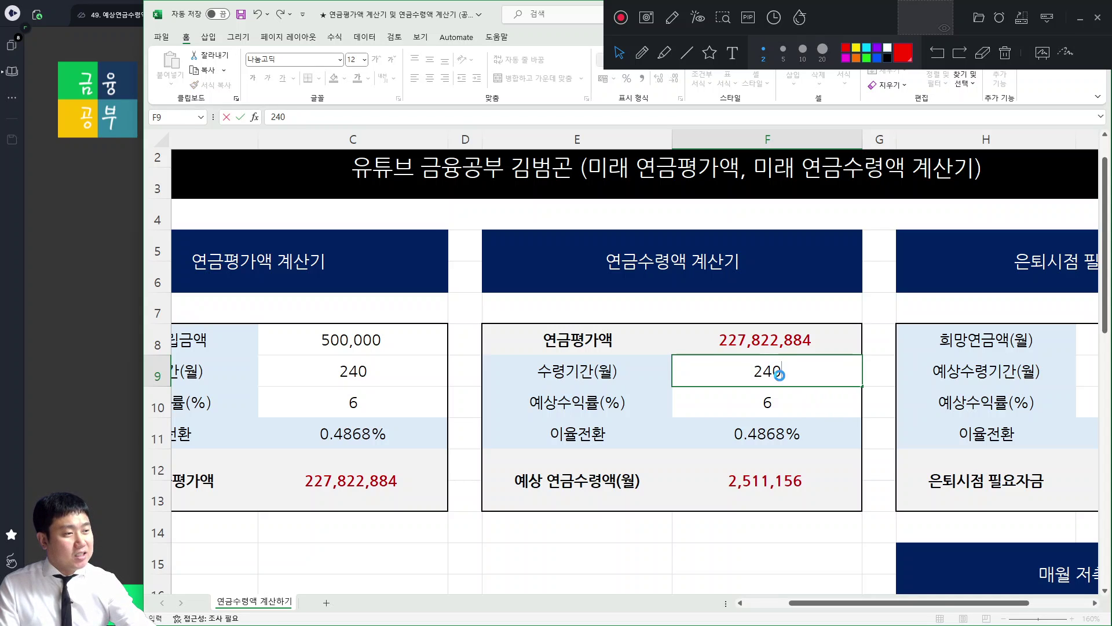
{"action": "key", "text": "Return"}
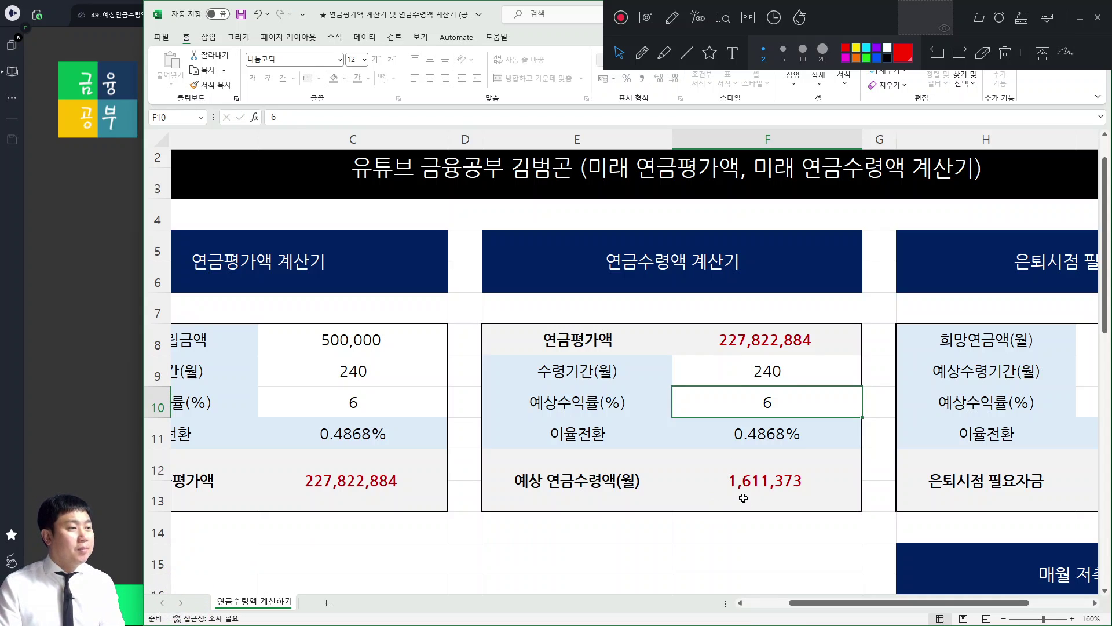
Step: Set 수령기간(월) in the 연금수령액 계산기 table to 360
{"action": "left_click", "coordinate": [782, 374]}
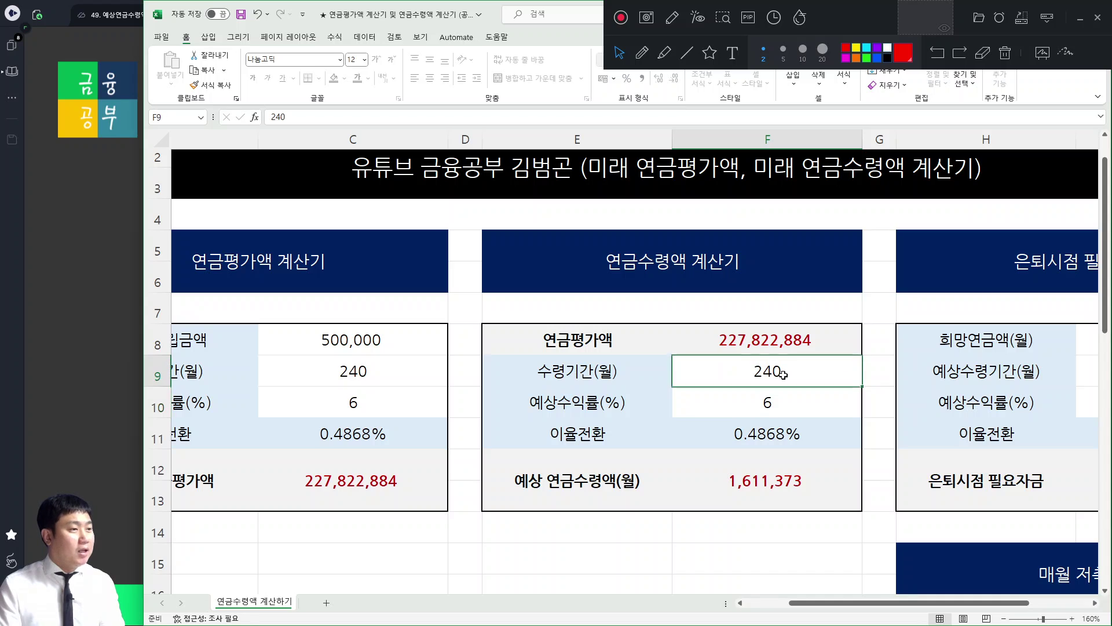
{"action": "type", "text": "36"}
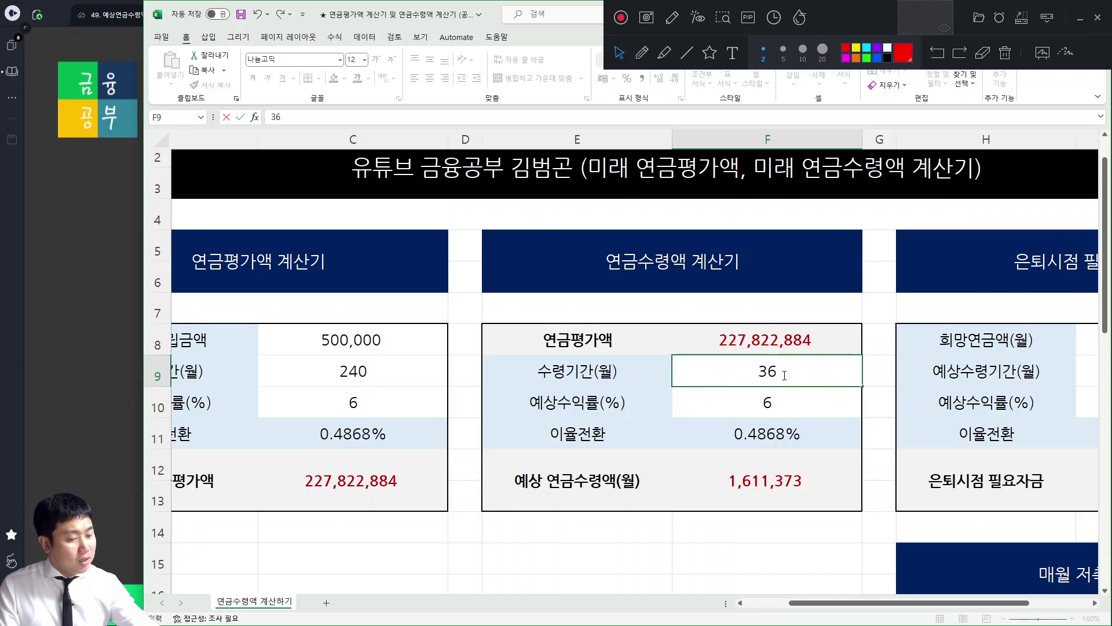
{"action": "type", "text": "0"}
{"action": "key", "text": "Return"}
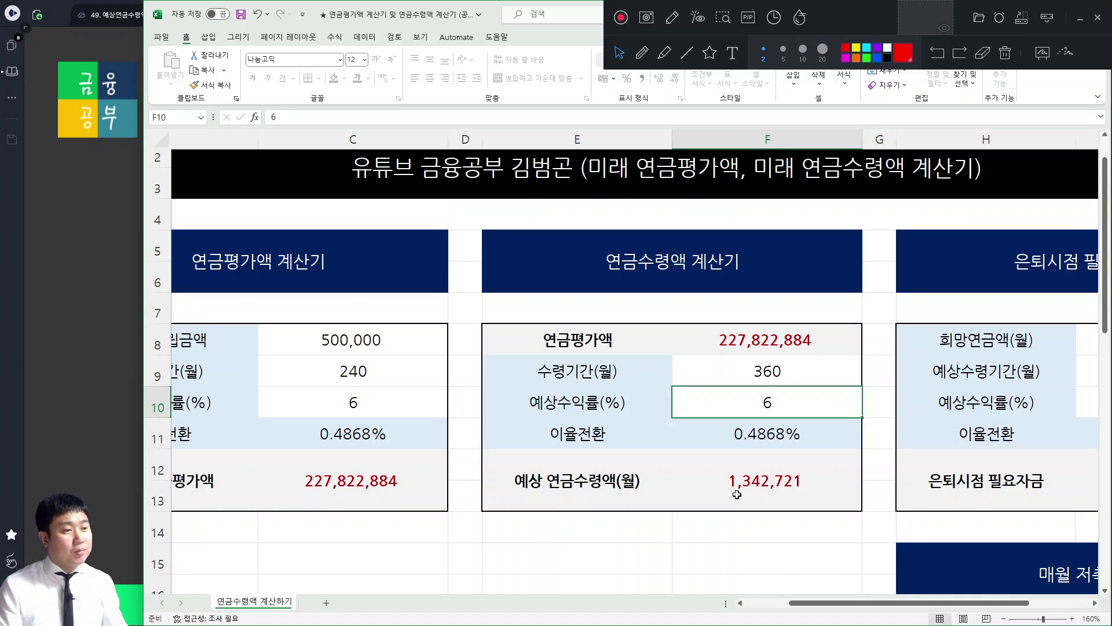
Step: Review the deposit amount, period and return rate cells of the 연금평가액 계산기 and 연금수령액 계산기 tables
{"action": "left_click_drag", "start_coordinate": [840, 603], "coordinate": [783, 606]}
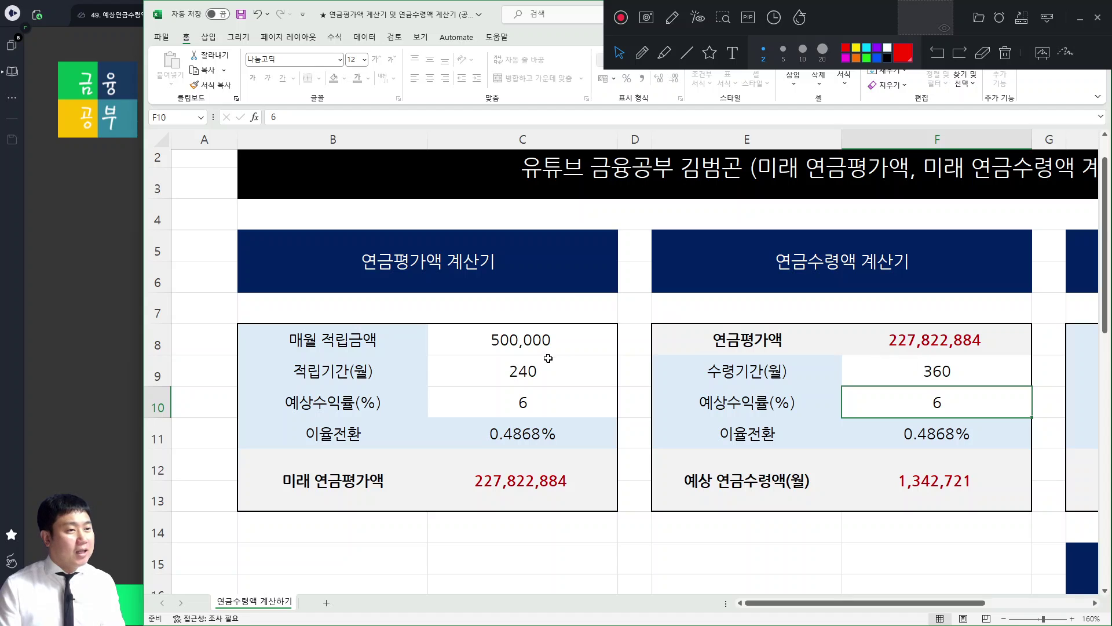
{"action": "left_click", "coordinate": [548, 351]}
{"action": "left_click", "coordinate": [546, 378]}
{"action": "left_click", "coordinate": [539, 404]}
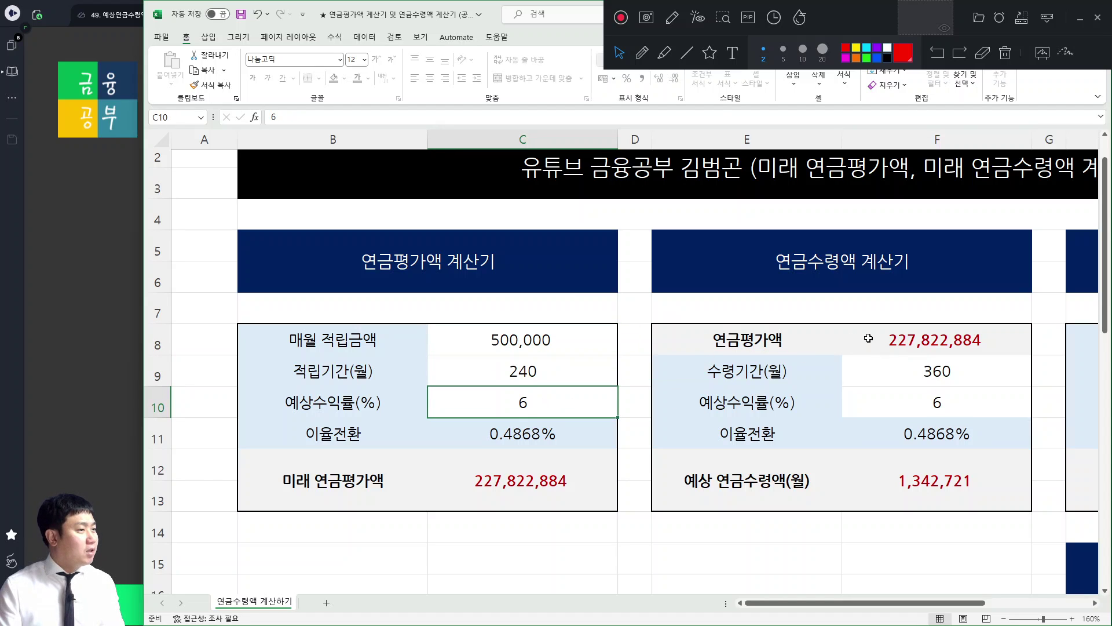
{"action": "left_click", "coordinate": [917, 369]}
{"action": "left_click", "coordinate": [895, 400]}
{"action": "left_click", "coordinate": [560, 341]}
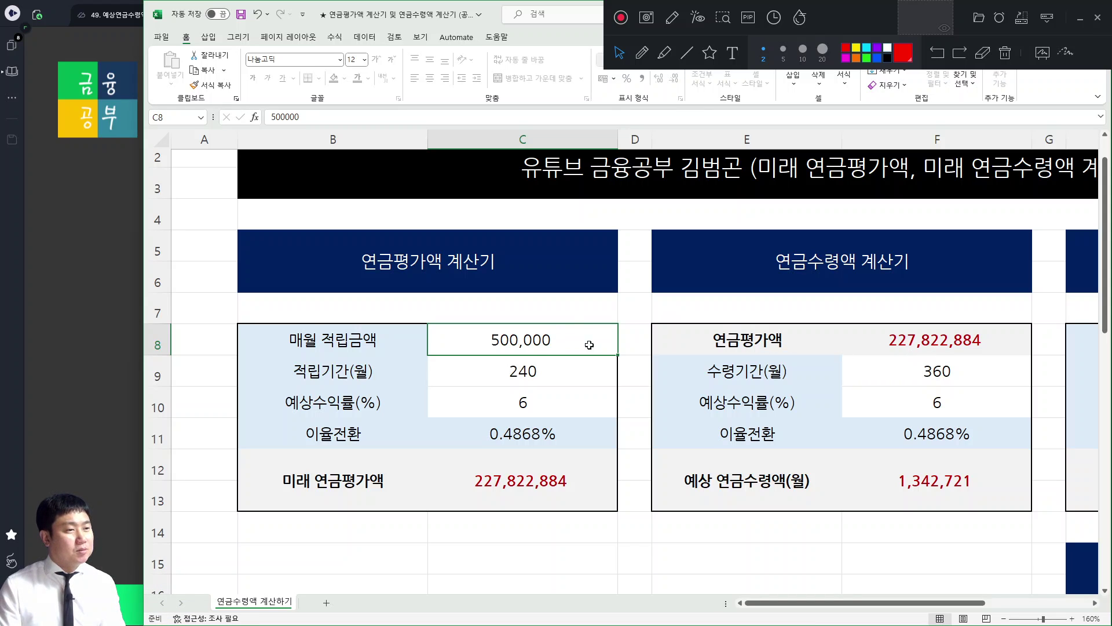
{"action": "left_click", "coordinate": [548, 370]}
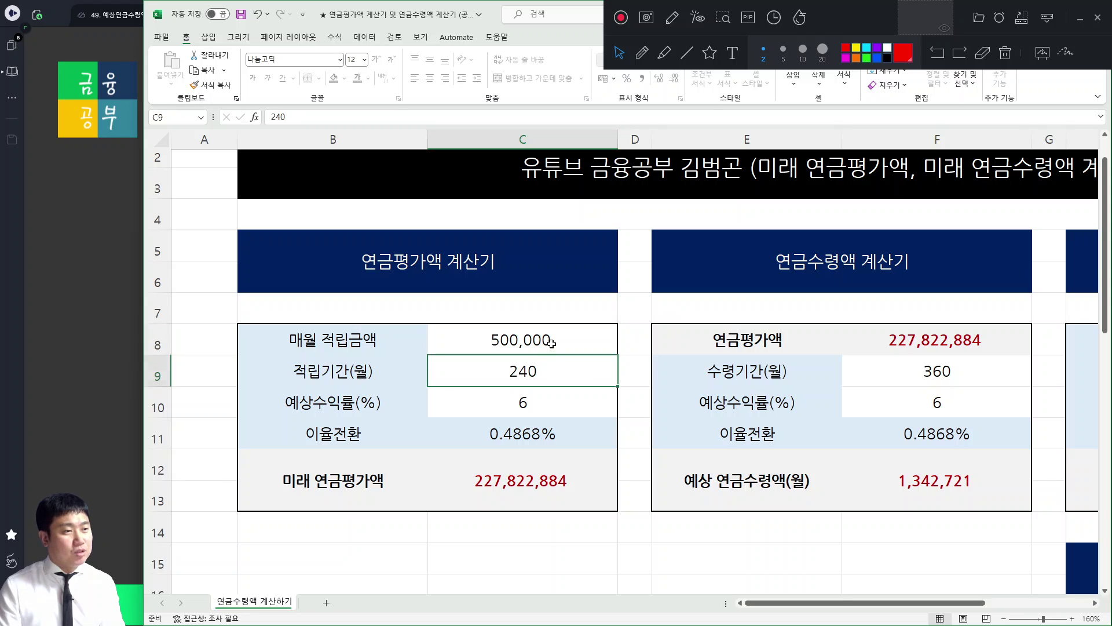
{"action": "left_click", "coordinate": [550, 340]}
{"action": "left_click", "coordinate": [546, 369]}
{"action": "left_click", "coordinate": [542, 402]}
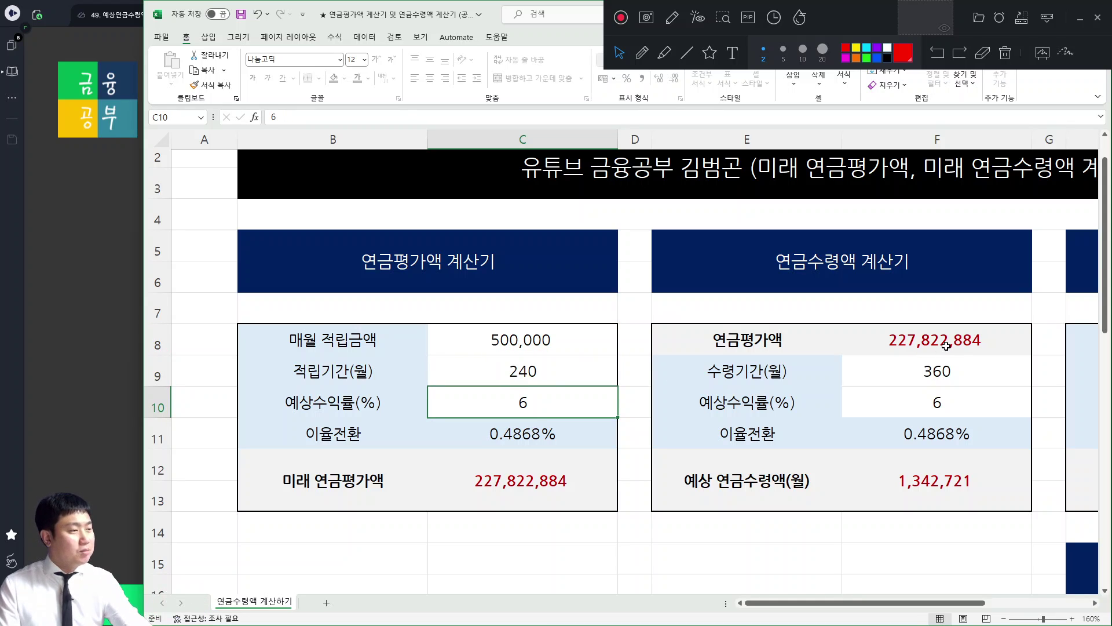
Step: Set 희망연금액(월) in the 은퇴시점 필요자금 table to 2,000,000
{"action": "left_click_drag", "start_coordinate": [971, 600], "coordinate": [1070, 619]}
{"action": "left_click", "coordinate": [1095, 603]}
{"action": "left_click", "coordinate": [1096, 603]}
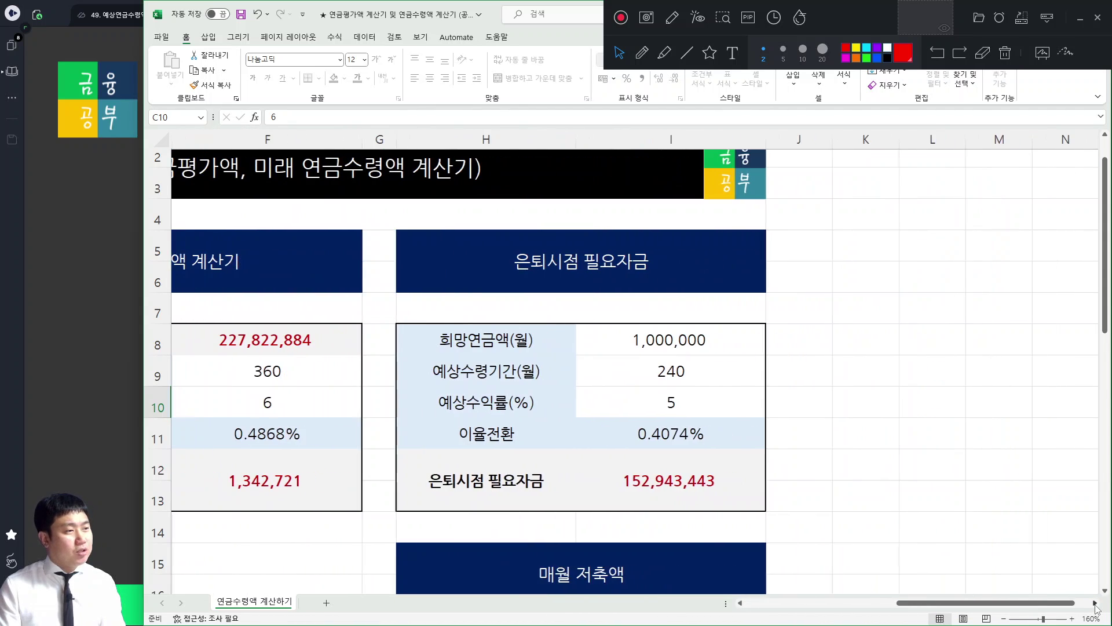
{"action": "left_click", "coordinate": [683, 343]}
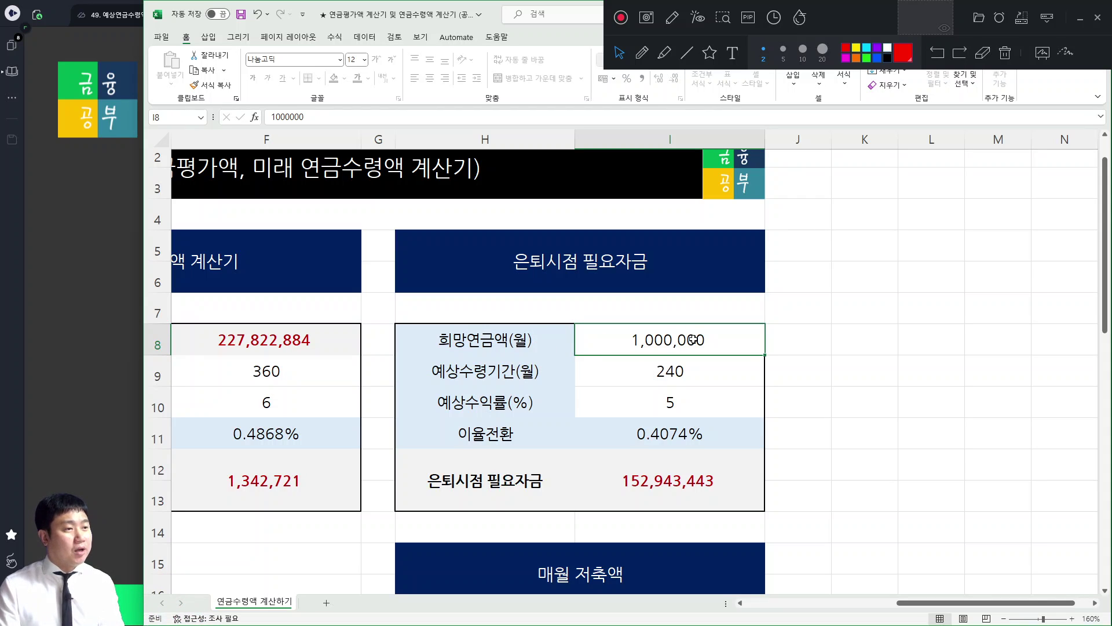
{"action": "type", "text": "200"}
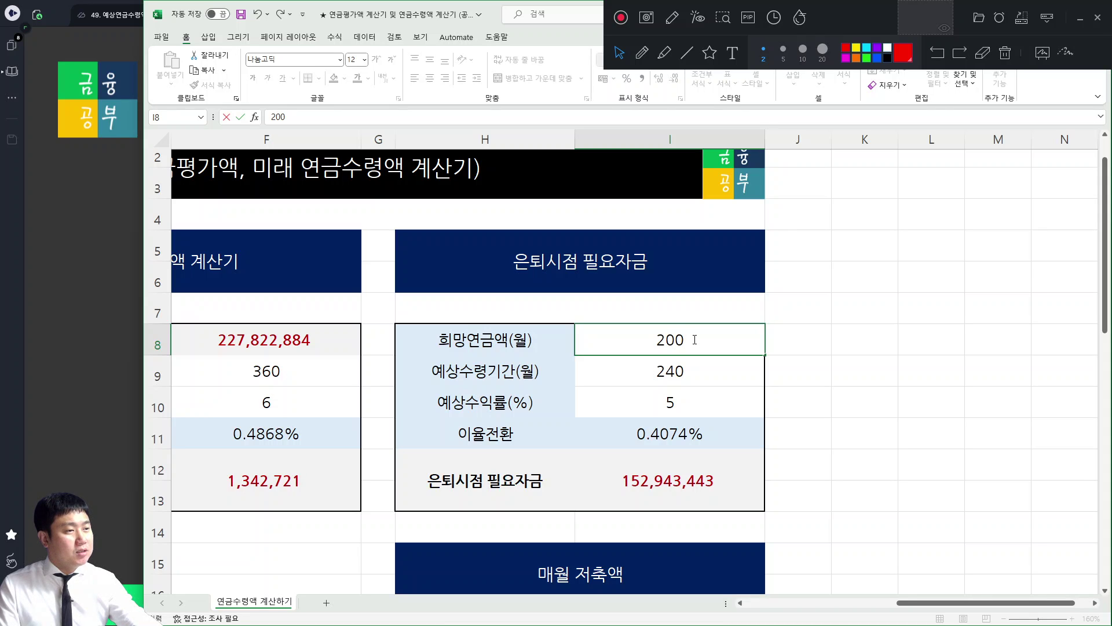
{"action": "type", "text": "0000"}
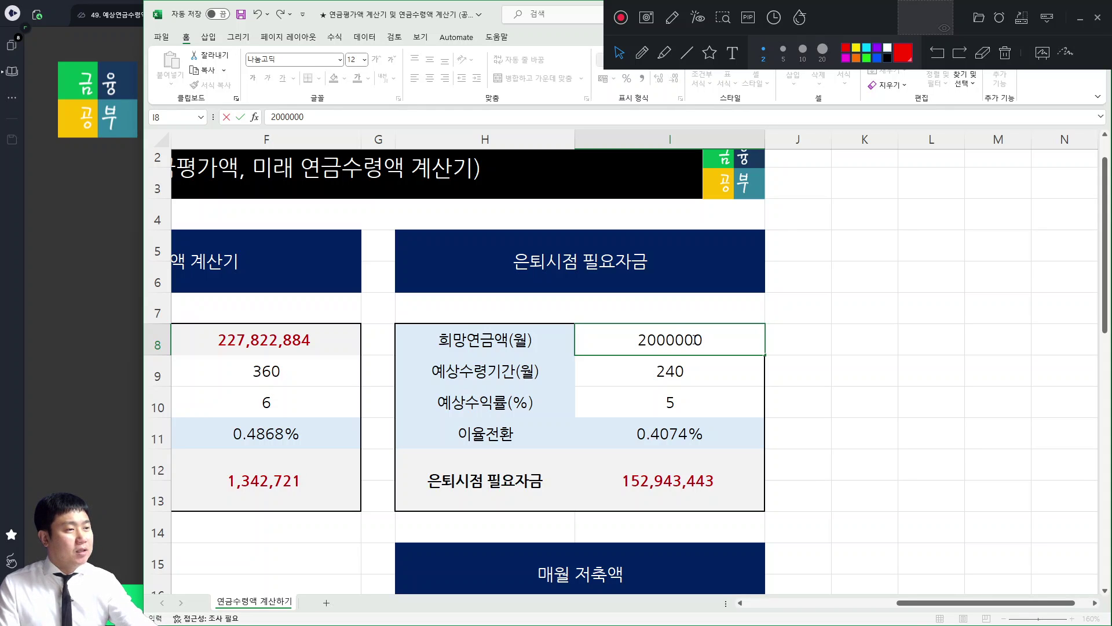
{"action": "key", "text": "Return"}
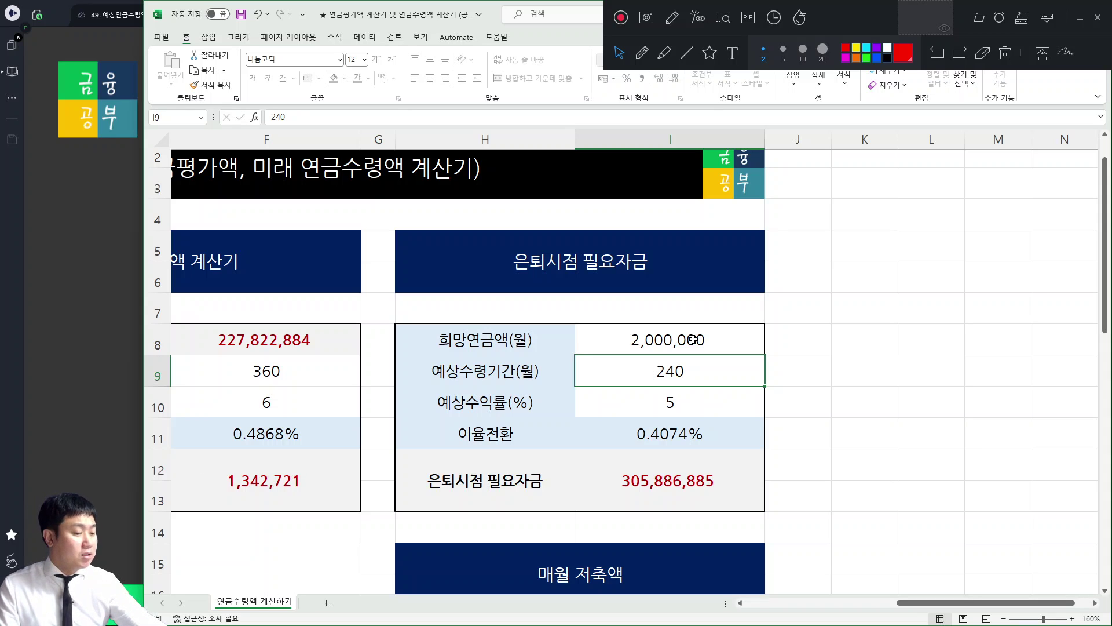
Step: In the 은퇴시점 필요자금 table, set 예상수령기간(월) to 360 and 예상수익률(%) to 6
{"action": "type", "text": "360"}
{"action": "key", "text": "Return"}
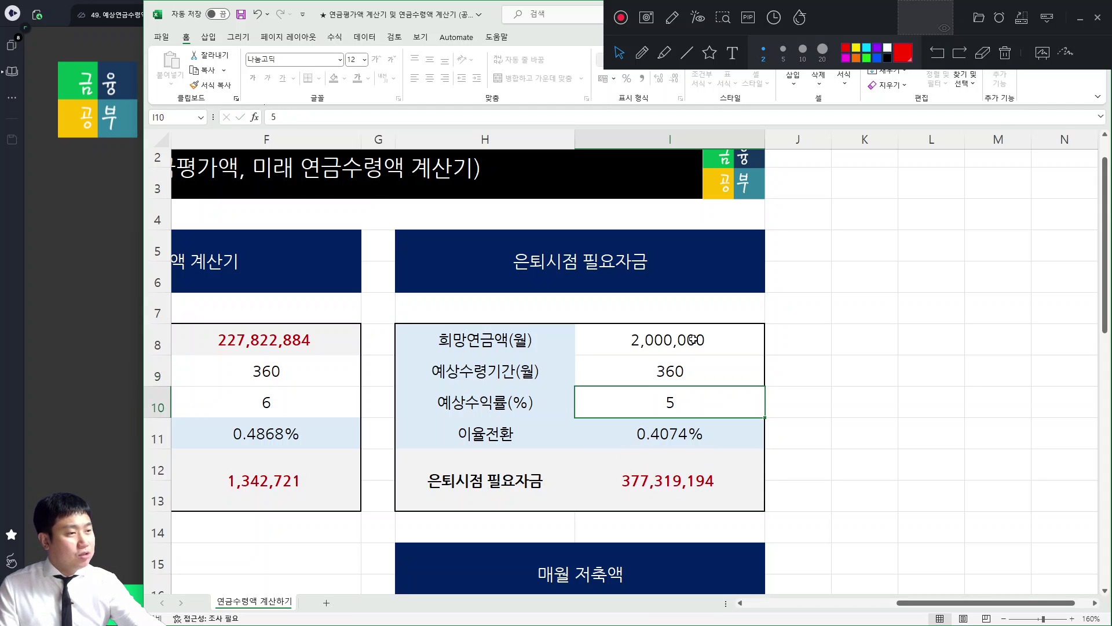
{"action": "type", "text": "6"}
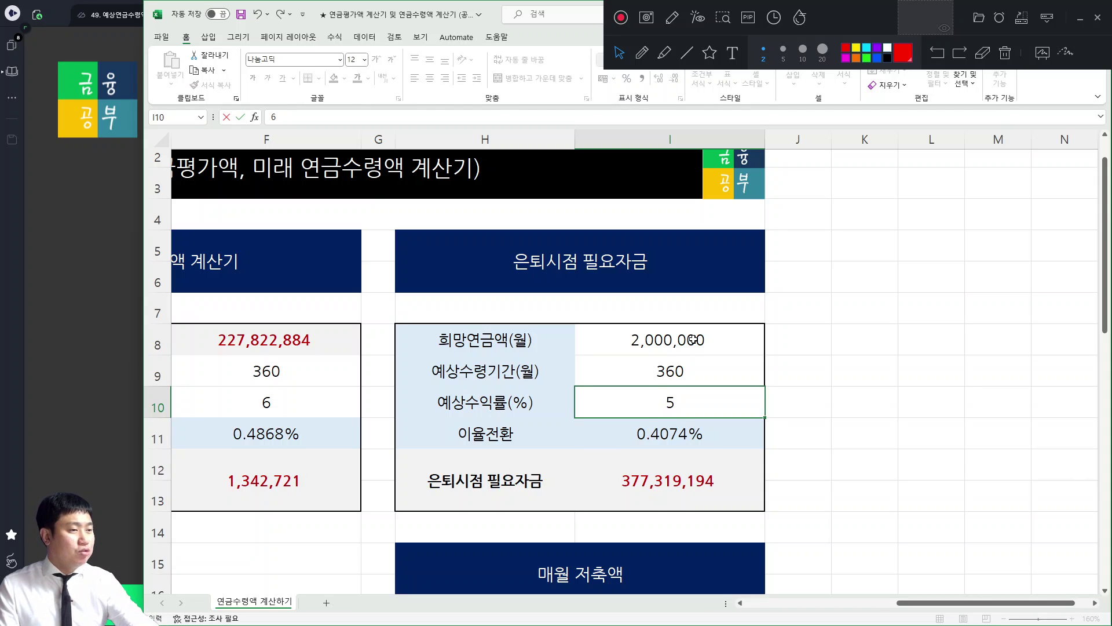
{"action": "key", "text": "Return"}
{"action": "key", "text": "Return"}
{"action": "key", "text": "Return"}
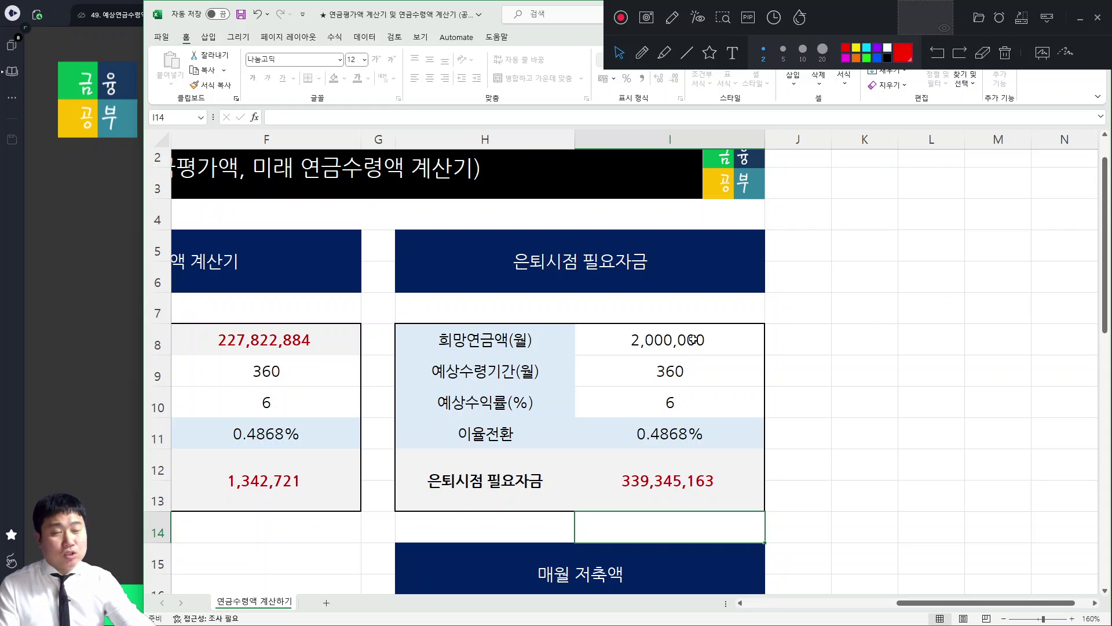
Step: In the 매월 저축액 table, set 저축기간(월) to 240 and 예상수익률(%) to 6
{"action": "key", "text": "Down"}
{"action": "key", "text": "Down"}
{"action": "key", "text": "Down"}
{"action": "key", "text": "Down"}
{"action": "key", "text": "Down"}
{"action": "key", "text": "Down"}
{"action": "key", "text": "Down"}
{"action": "key", "text": "Down"}
{"action": "key", "text": "Down"}
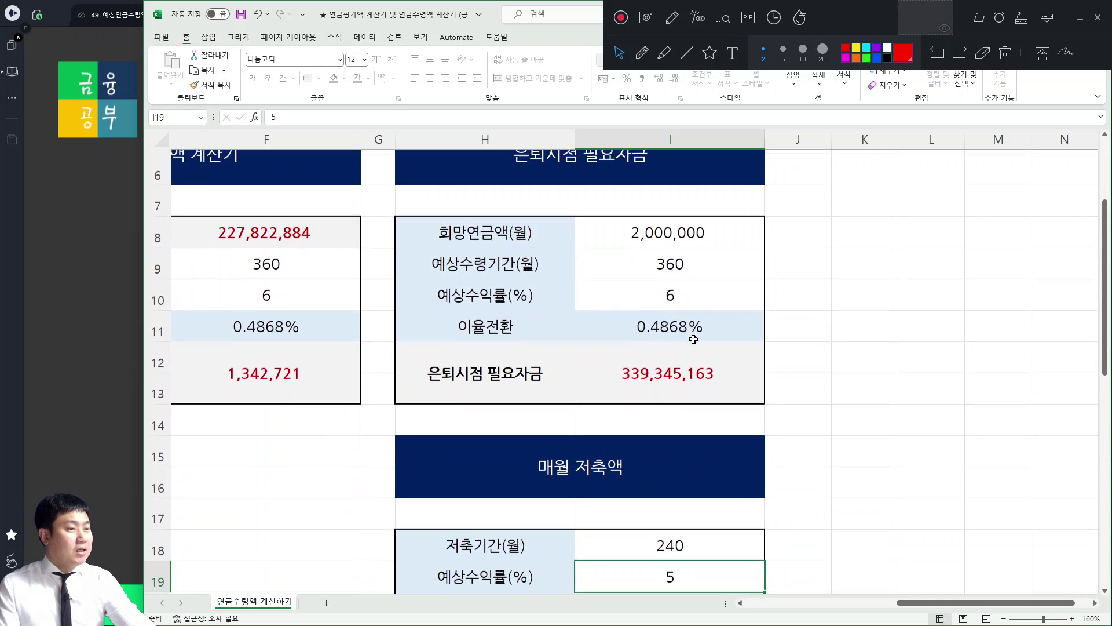
{"action": "key", "text": "Up"}
{"action": "key", "text": "Up"}
{"action": "key", "text": "Up"}
{"action": "key", "text": "Up"}
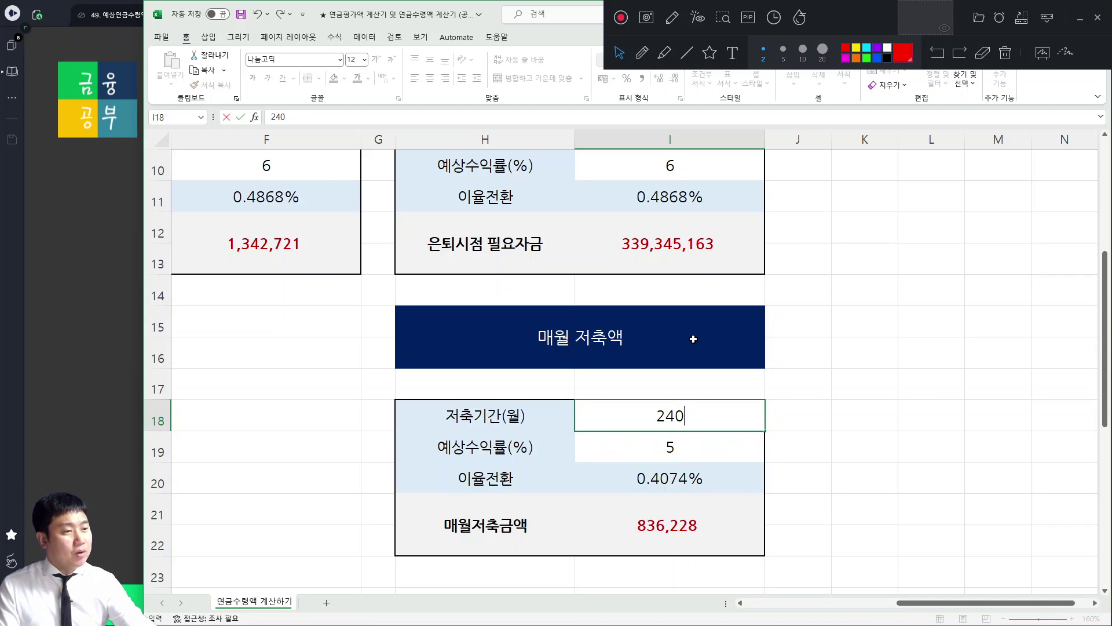
{"action": "key", "text": "Return"}
{"action": "type", "text": "6"}
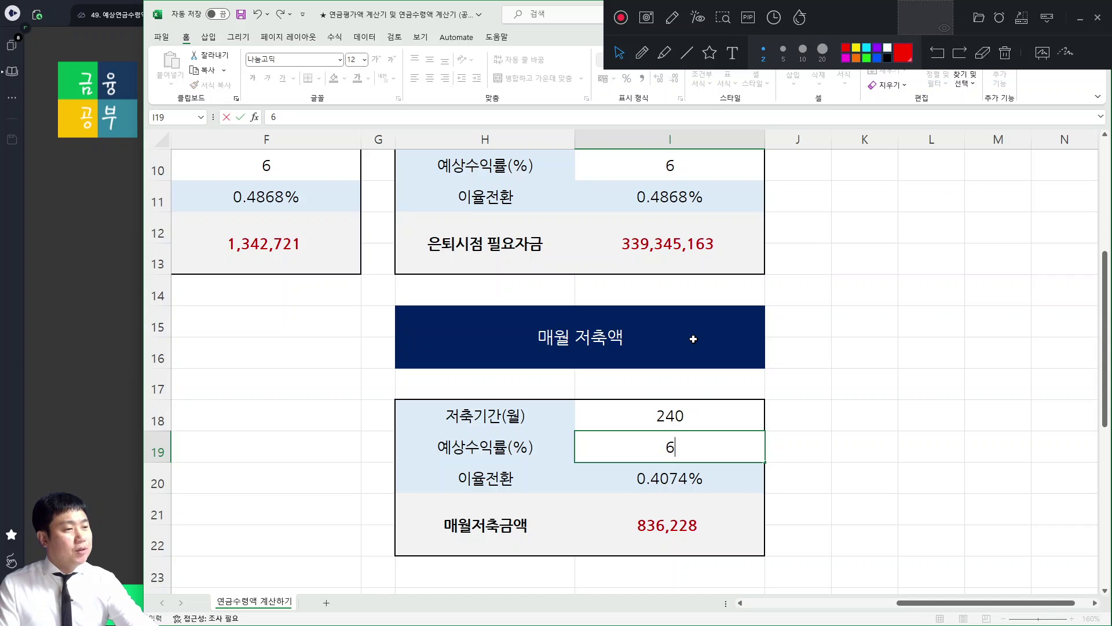
{"action": "key", "text": "Return"}
{"action": "key", "text": "Return"}
{"action": "key", "text": "Return"}
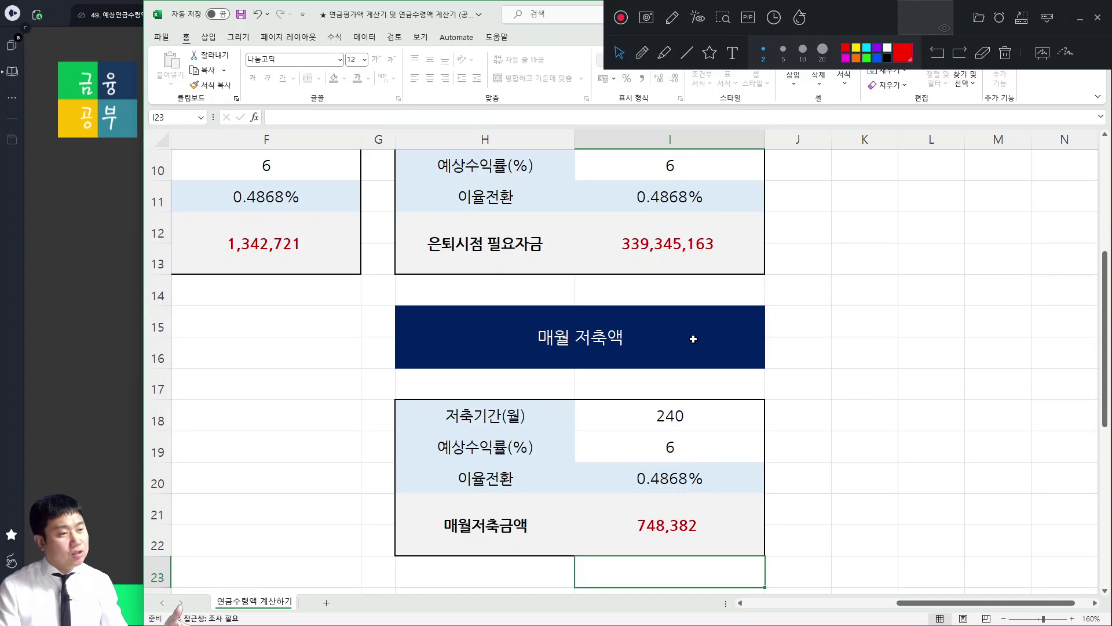
Step: Review the savings period and the 은퇴시점 필요자금 input cells, and compare them with the other calculator tables
{"action": "left_click", "coordinate": [680, 416]}
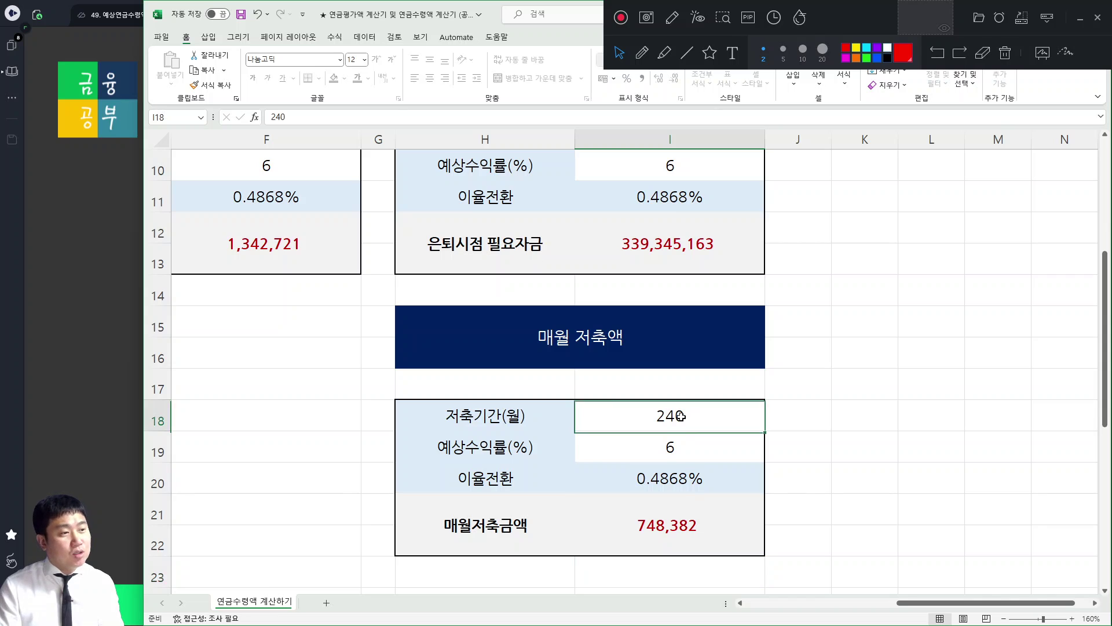
{"action": "scroll", "coordinate": [876, 401], "scroll_direction": "up", "scroll_amount": 2}
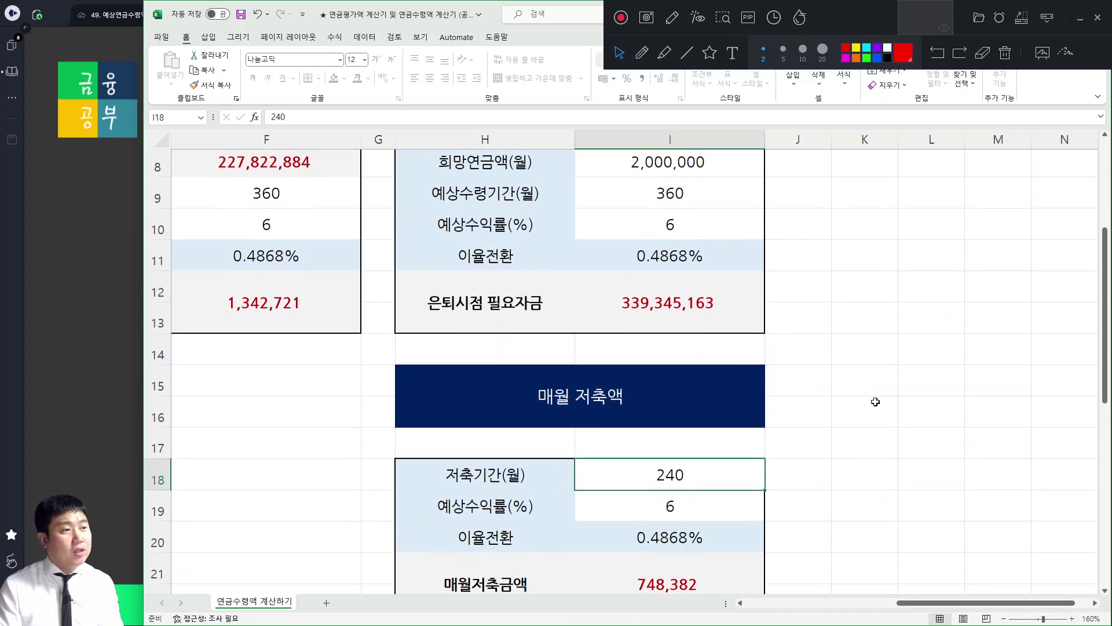
{"action": "scroll", "coordinate": [875, 402], "scroll_direction": "up", "scroll_amount": 1}
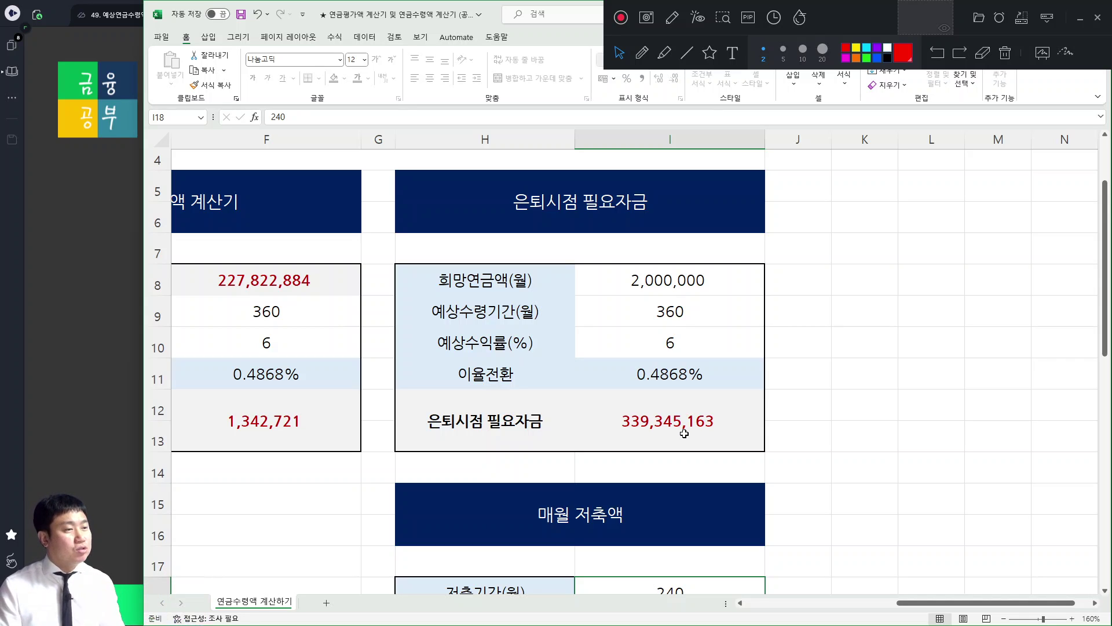
{"action": "left_click", "coordinate": [689, 343]}
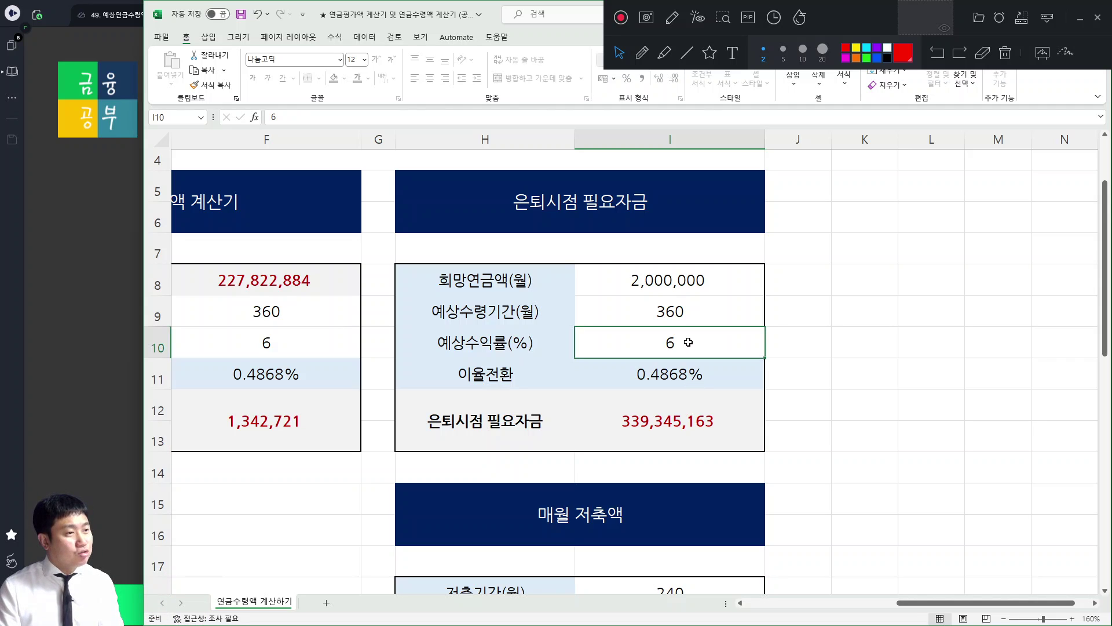
{"action": "left_click", "coordinate": [691, 314]}
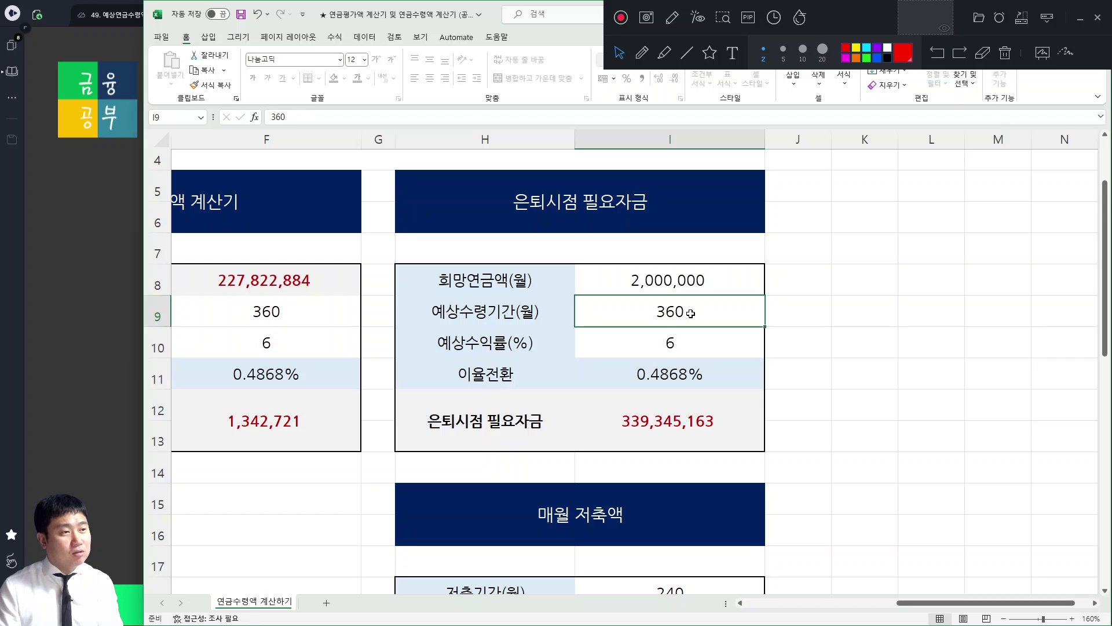
{"action": "left_click", "coordinate": [700, 281]}
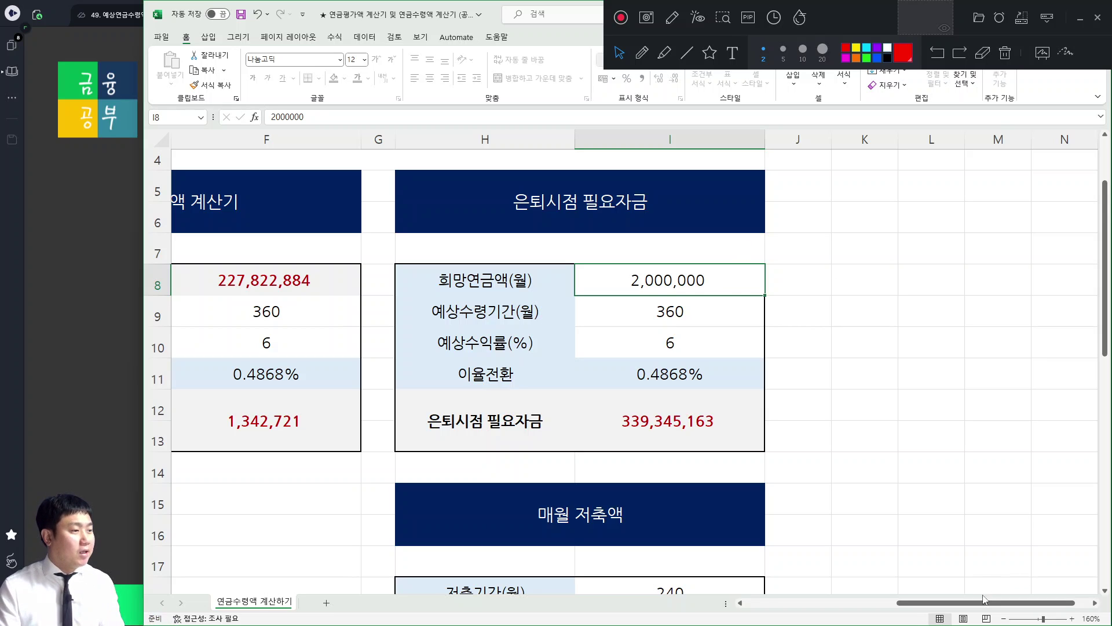
{"action": "left_click_drag", "start_coordinate": [976, 603], "coordinate": [824, 606]}
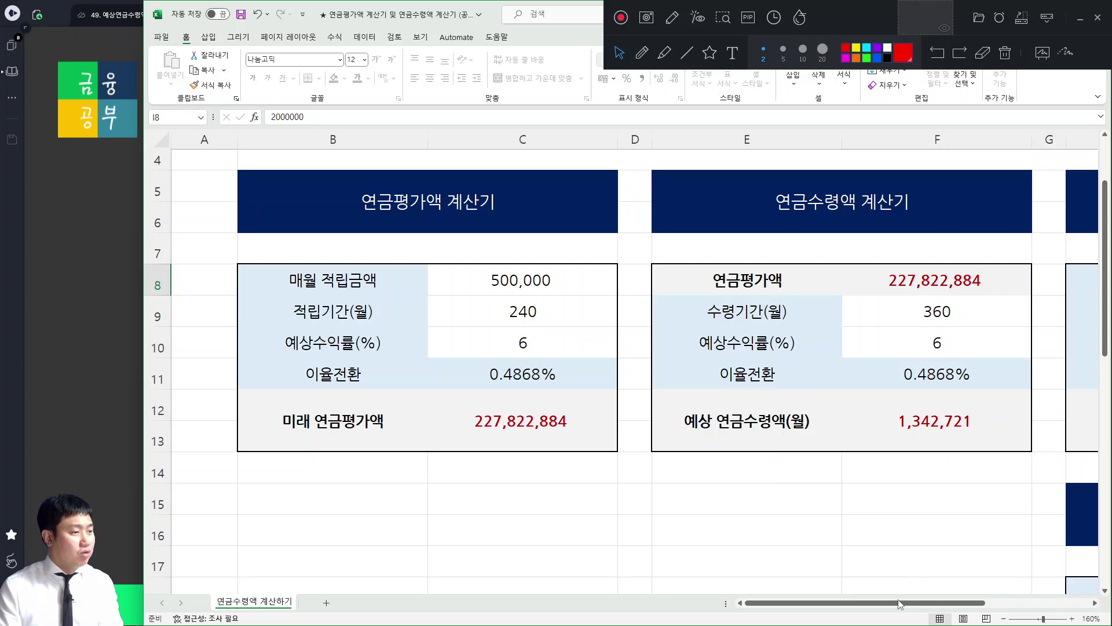
{"action": "left_click_drag", "start_coordinate": [901, 604], "coordinate": [1005, 606]}
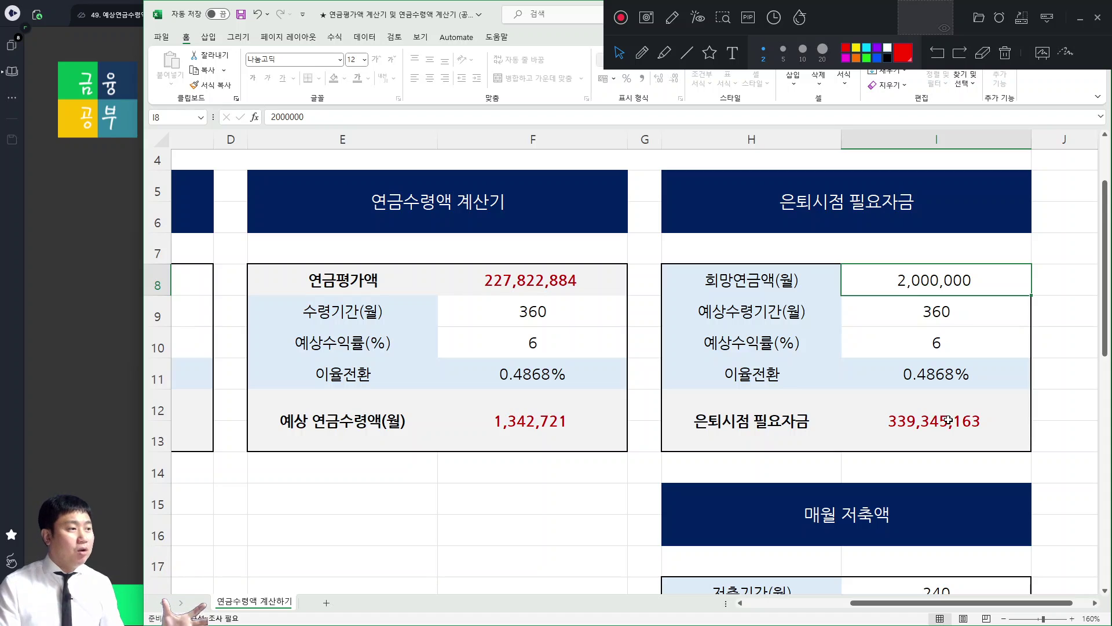
Step: Switch to the presentation's section 6 slide, underline 예상 은퇴 생활비를 결정 with a red highlighter, and circle the monthly 100만원, 200만원 and 300만원 examples
{"action": "scroll", "coordinate": [1038, 332], "scroll_direction": "down", "scroll_amount": 2}
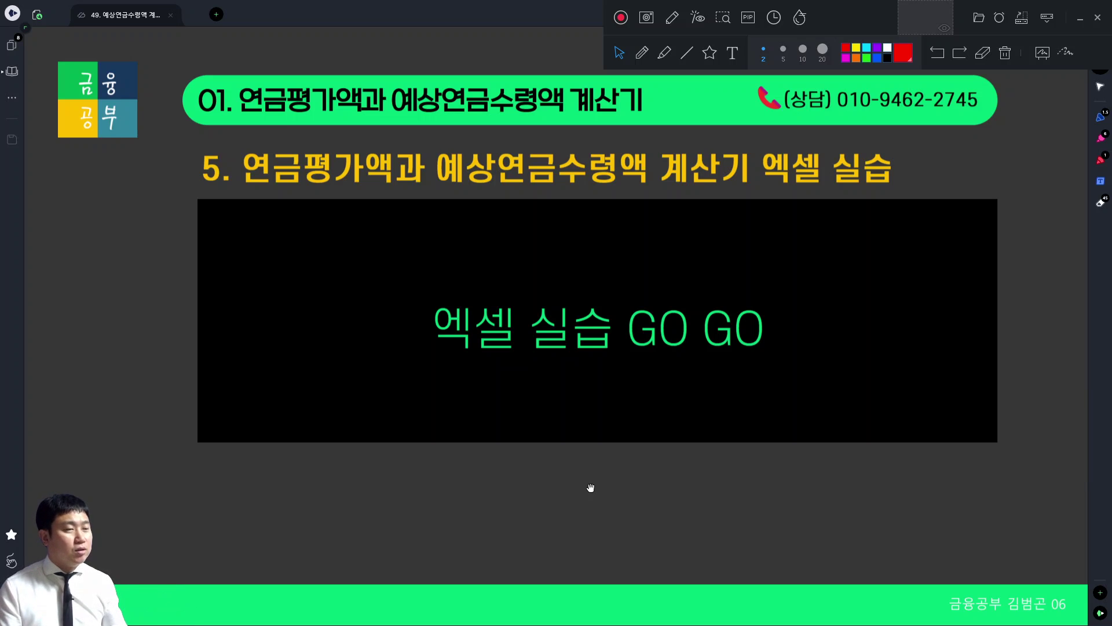
{"action": "scroll", "coordinate": [591, 487], "scroll_direction": "down", "scroll_amount": 3}
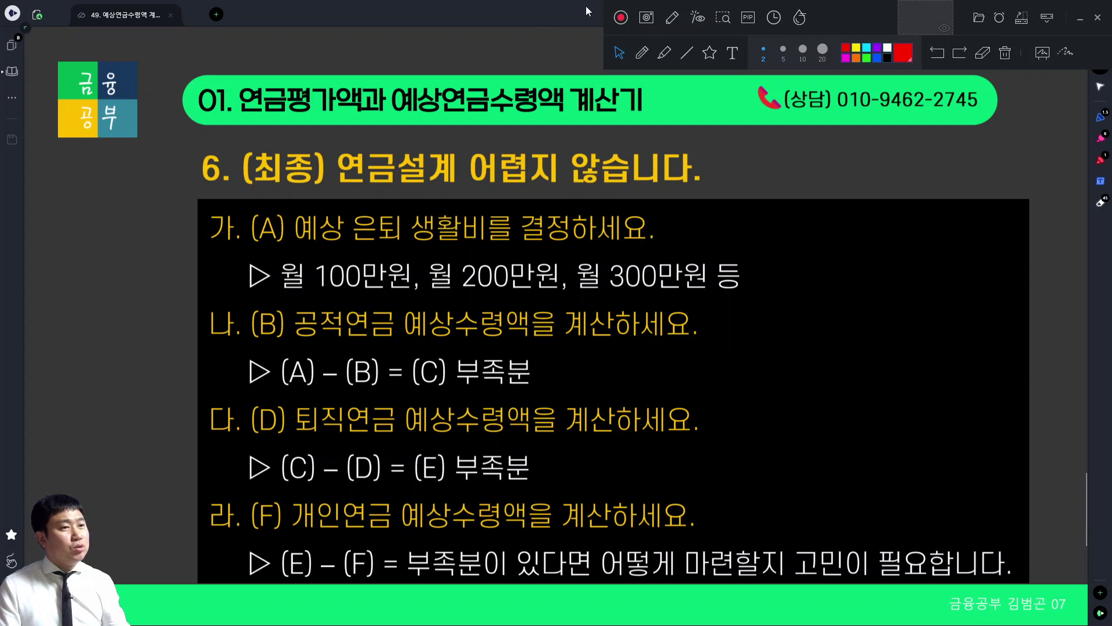
{"action": "left_click", "coordinate": [670, 51]}
{"action": "left_click_drag", "start_coordinate": [296, 238], "coordinate": [565, 248]}
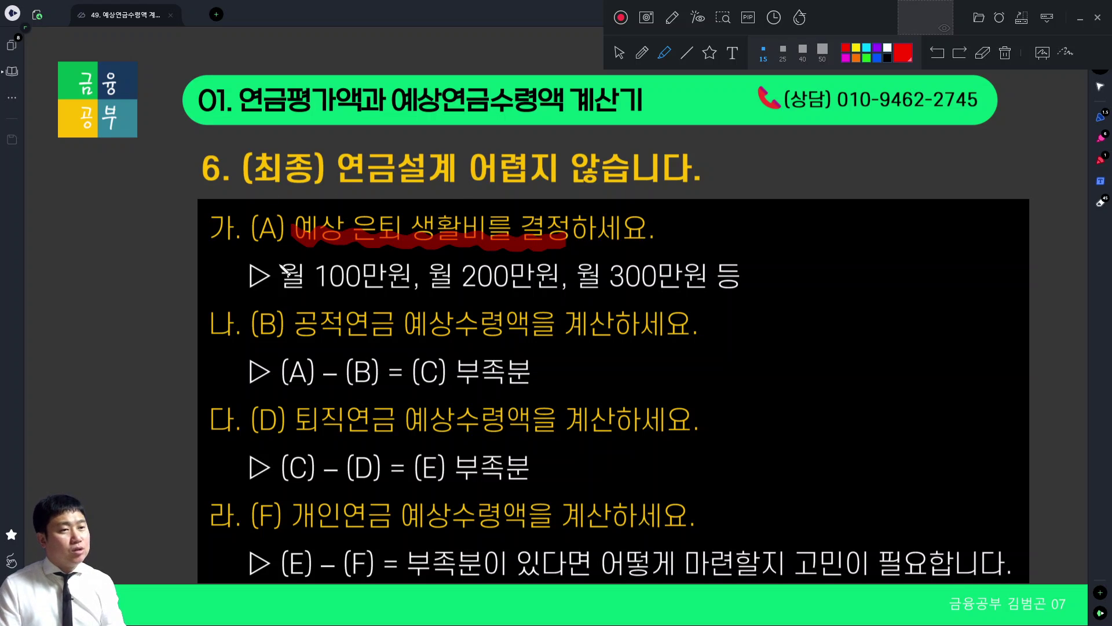
{"action": "mouse_move", "coordinate": [342, 287]}
{"action": "left_mouse_down"}
{"action": "mouse_move", "coordinate": [311, 257]}
{"action": "mouse_move", "coordinate": [318, 299]}
{"action": "left_mouse_up"}
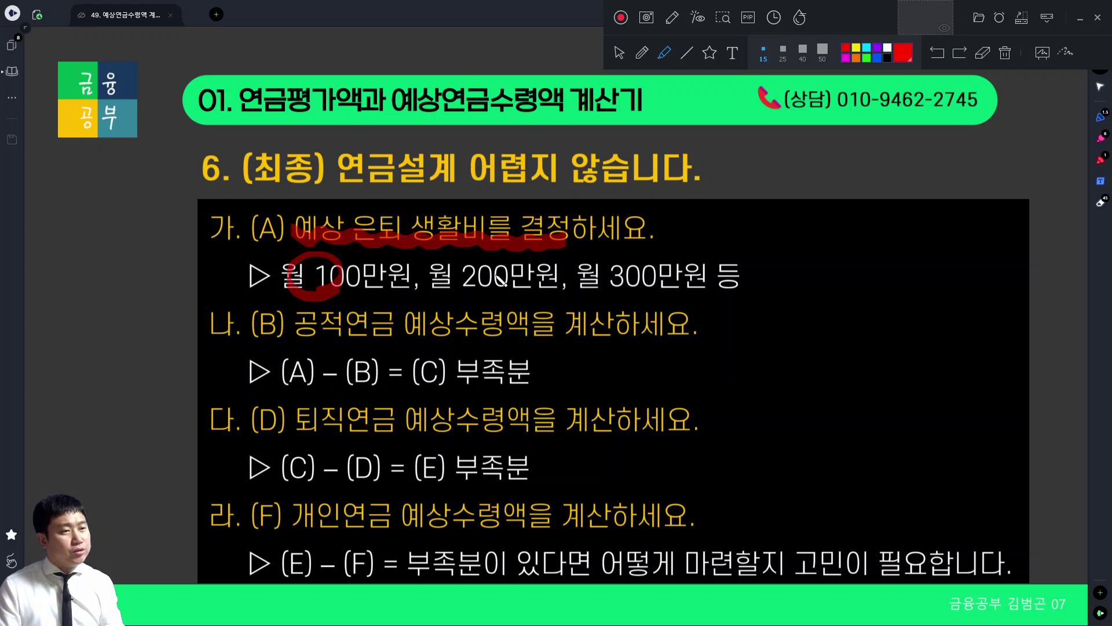
{"action": "mouse_move", "coordinate": [488, 290]}
{"action": "left_mouse_down"}
{"action": "mouse_move", "coordinate": [440, 294]}
{"action": "mouse_move", "coordinate": [472, 254]}
{"action": "left_mouse_up"}
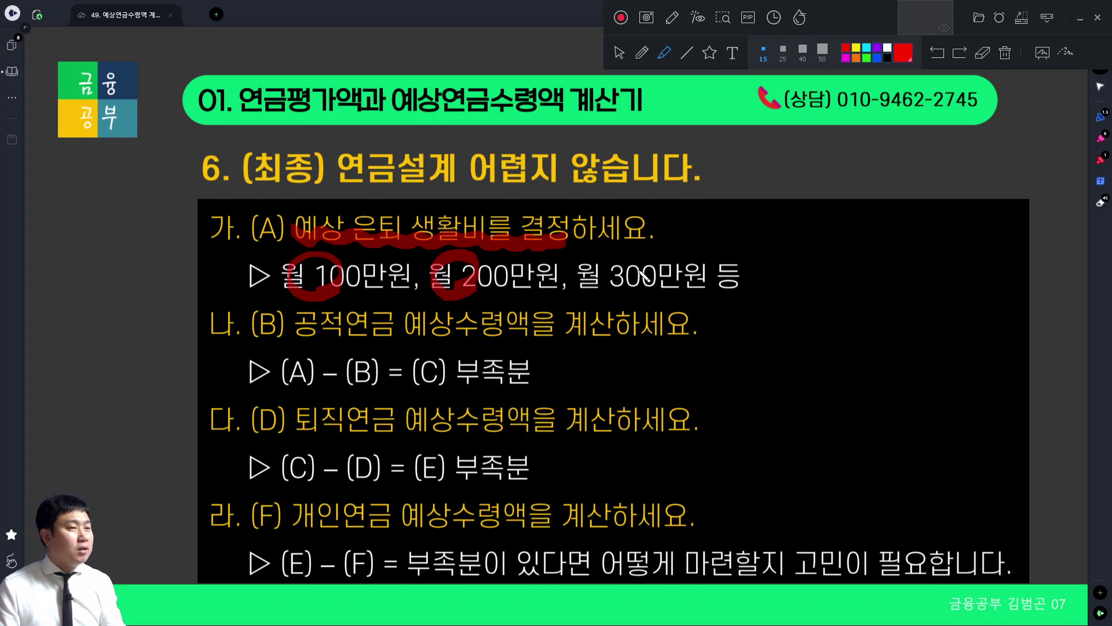
{"action": "mouse_move", "coordinate": [637, 287]}
{"action": "left_mouse_down"}
{"action": "mouse_move", "coordinate": [604, 261]}
{"action": "mouse_move", "coordinate": [633, 279]}
{"action": "left_mouse_up"}
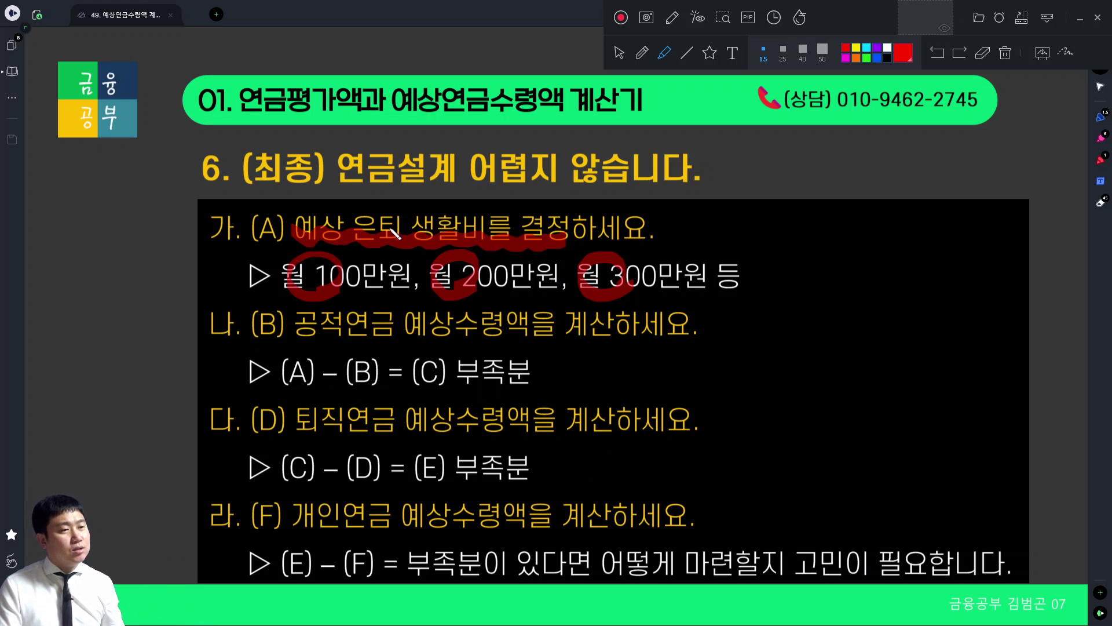
Step: With a yellow pen, mark the 공적연금 line, 은퇴 생활비 and the (A) – (B) = (C) formula, linking 부족분 to a starred 퇴직연금 line
{"action": "left_click", "coordinate": [643, 53]}
{"action": "left_click_drag", "start_coordinate": [282, 341], "coordinate": [584, 339]}
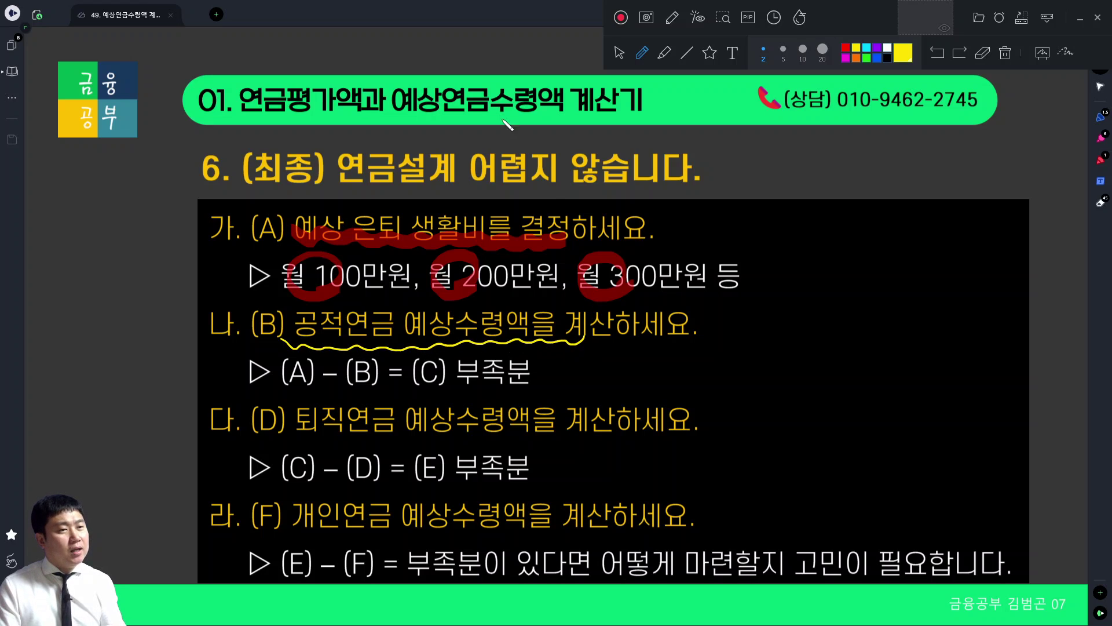
{"action": "mouse_move", "coordinate": [461, 240]}
{"action": "left_mouse_down"}
{"action": "mouse_move", "coordinate": [360, 251]}
{"action": "mouse_move", "coordinate": [456, 214]}
{"action": "mouse_move", "coordinate": [430, 254]}
{"action": "left_mouse_up"}
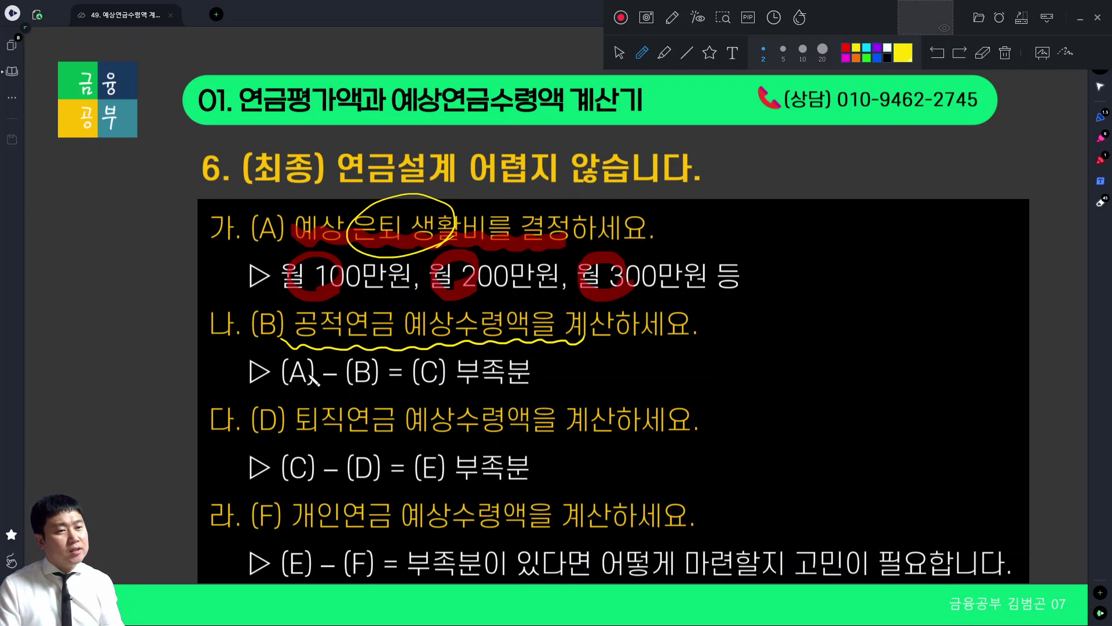
{"action": "left_click_drag", "start_coordinate": [258, 385], "coordinate": [370, 391]}
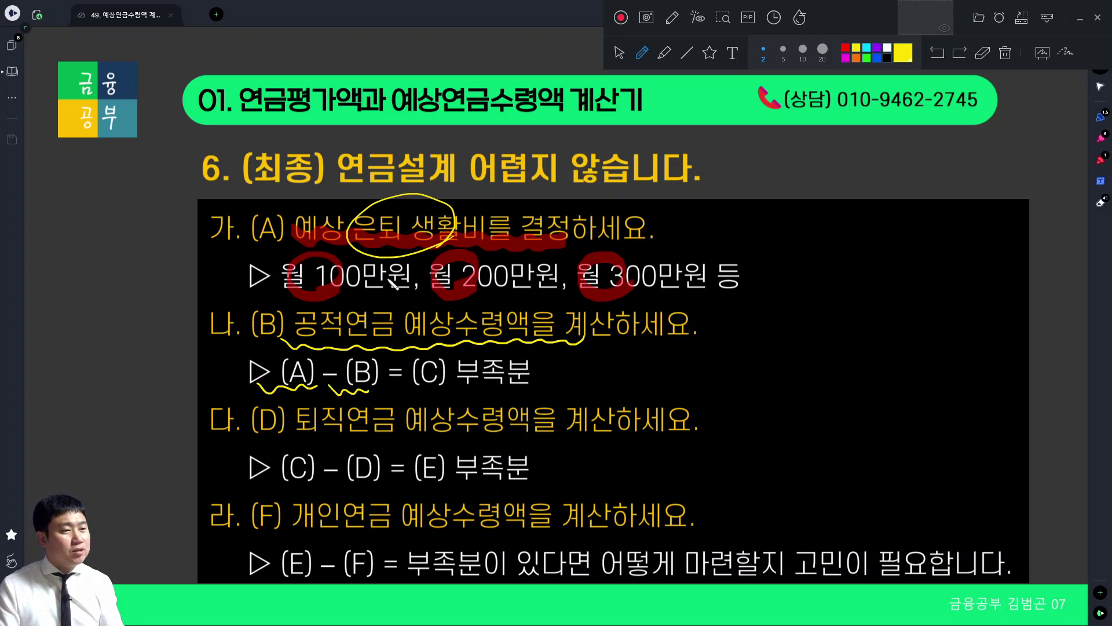
{"action": "mouse_move", "coordinate": [551, 379]}
{"action": "left_mouse_down"}
{"action": "mouse_move", "coordinate": [464, 367]}
{"action": "mouse_move", "coordinate": [522, 391]}
{"action": "mouse_move", "coordinate": [480, 364]}
{"action": "mouse_move", "coordinate": [380, 404]}
{"action": "mouse_move", "coordinate": [396, 413]}
{"action": "left_mouse_up"}
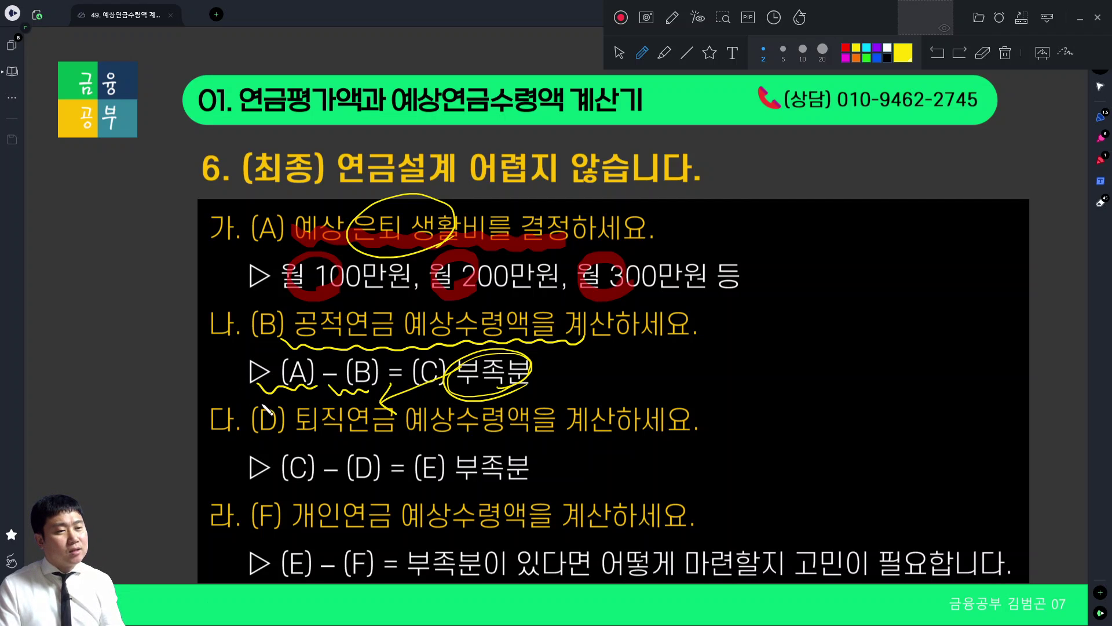
{"action": "mouse_move", "coordinate": [263, 406]}
{"action": "left_mouse_down"}
{"action": "mouse_move", "coordinate": [301, 405]}
{"action": "mouse_move", "coordinate": [282, 392]}
{"action": "left_mouse_up"}
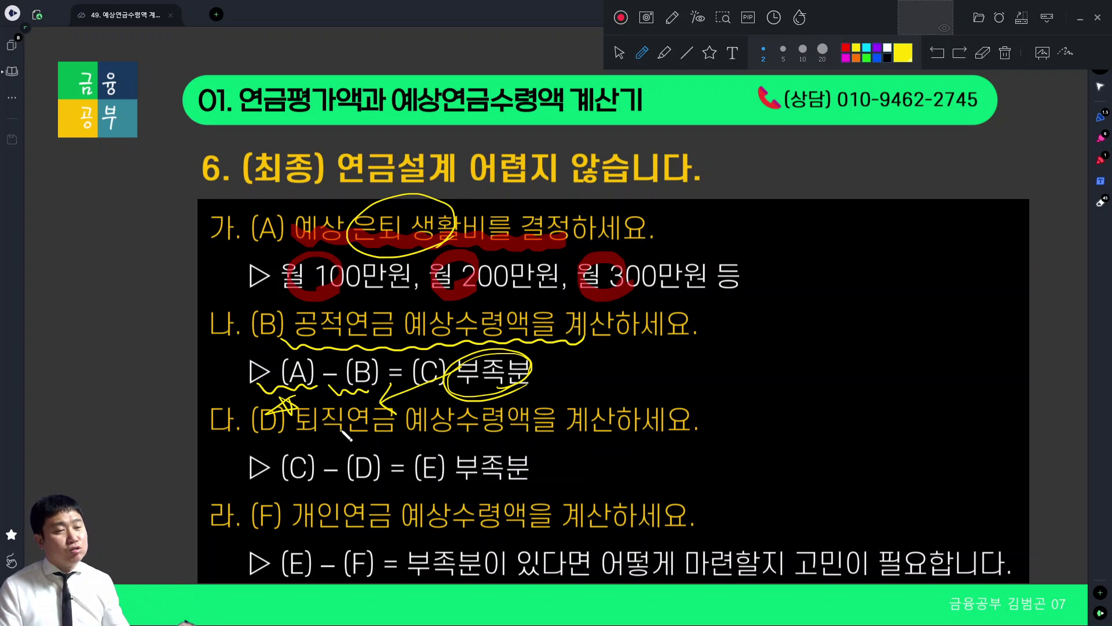
Step: Mark the (C) – (D) = (E) 부족분 formula in yellow, circle 개인연금 and (F), and draw a star above 예상 은퇴 생활비
{"action": "mouse_move", "coordinate": [329, 471]}
{"action": "left_mouse_down"}
{"action": "mouse_move", "coordinate": [279, 496]}
{"action": "mouse_move", "coordinate": [322, 469]}
{"action": "mouse_move", "coordinate": [354, 491]}
{"action": "mouse_move", "coordinate": [386, 489]}
{"action": "left_mouse_up"}
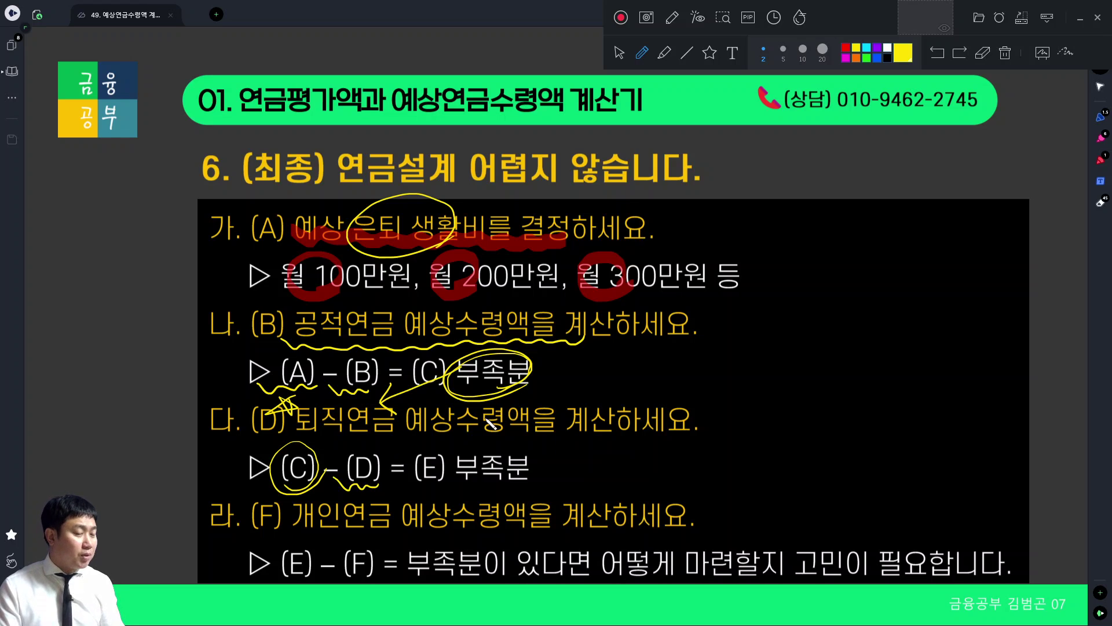
{"action": "left_click_drag", "start_coordinate": [413, 483], "coordinate": [522, 488]}
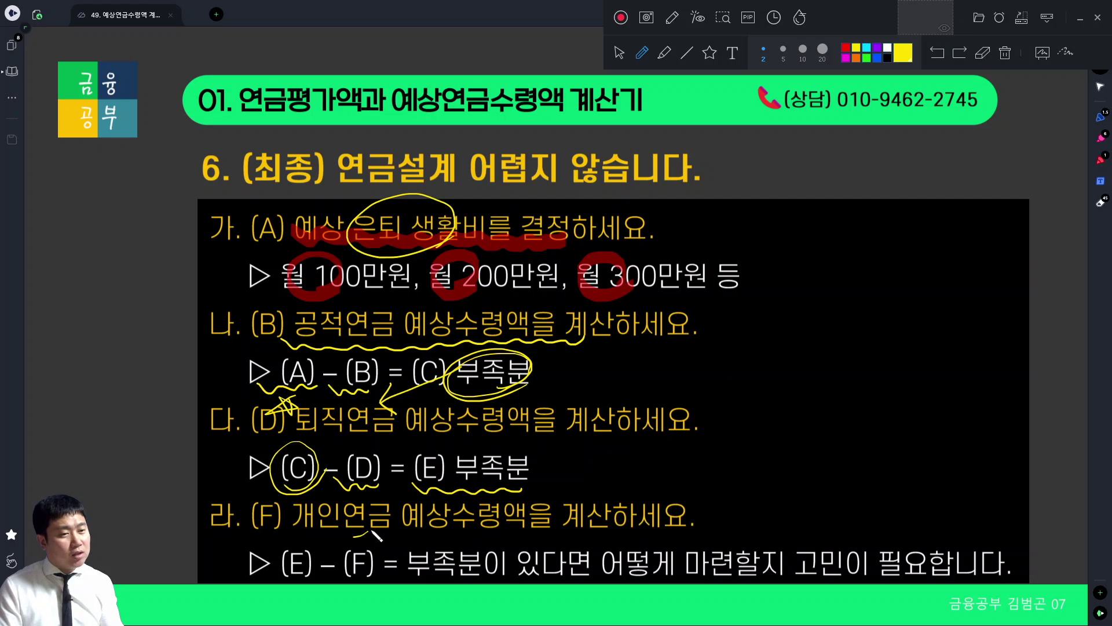
{"action": "mouse_move", "coordinate": [374, 536]}
{"action": "left_mouse_down"}
{"action": "mouse_move", "coordinate": [371, 501]}
{"action": "mouse_move", "coordinate": [325, 536]}
{"action": "mouse_move", "coordinate": [313, 515]}
{"action": "left_mouse_up"}
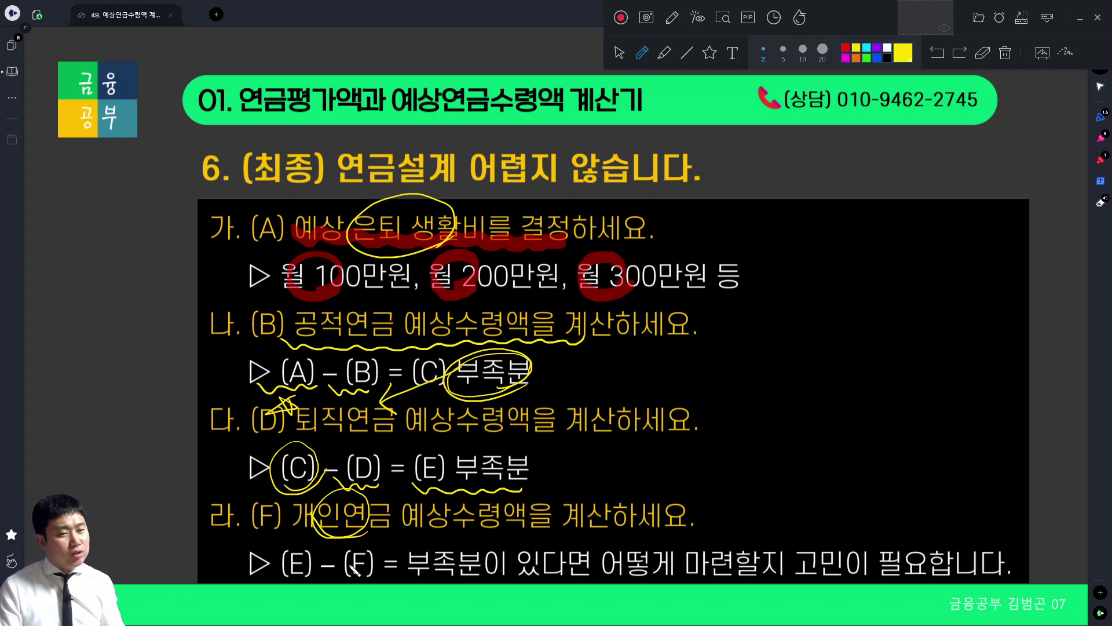
{"action": "mouse_move", "coordinate": [399, 563]}
{"action": "left_mouse_down"}
{"action": "mouse_move", "coordinate": [355, 559]}
{"action": "mouse_move", "coordinate": [389, 566]}
{"action": "mouse_move", "coordinate": [375, 570]}
{"action": "left_mouse_up"}
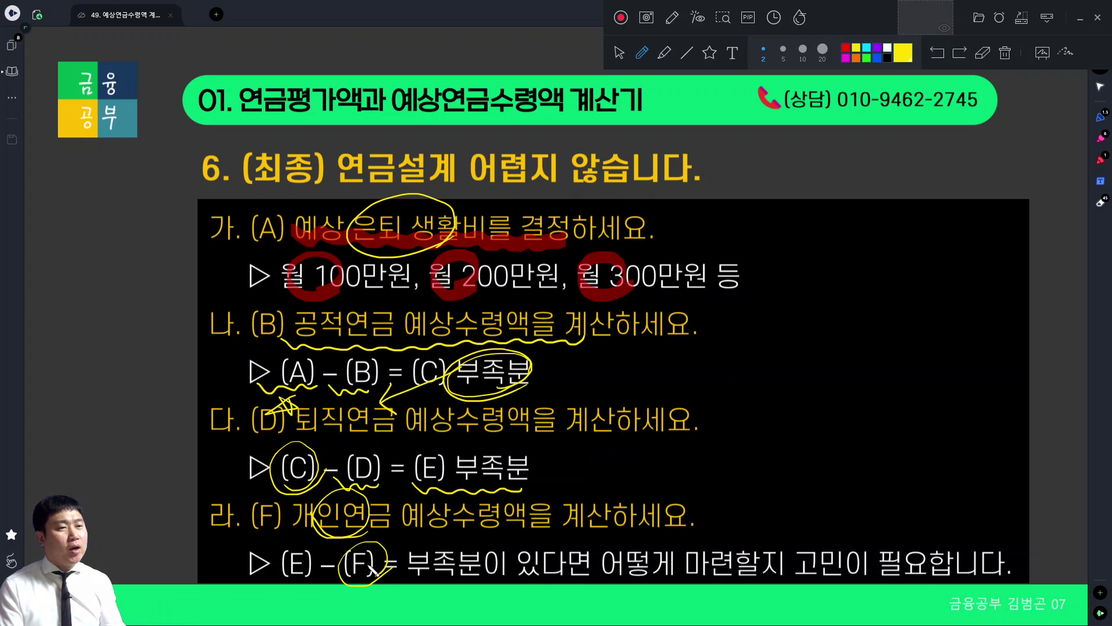
{"action": "left_click_drag", "start_coordinate": [360, 209], "coordinate": [371, 194]}
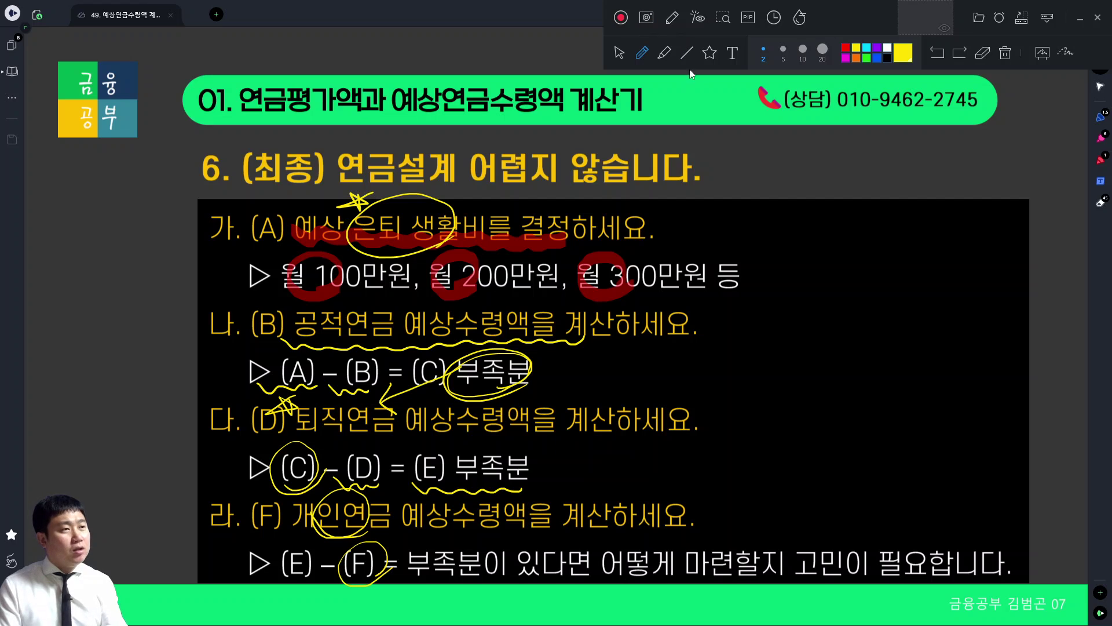
Step: Using the red highlighter, mark 연금설계 in the slide heading and 부족분 in the last line, and circle 마련
{"action": "left_click", "coordinate": [664, 54]}
{"action": "left_click_drag", "start_coordinate": [342, 177], "coordinate": [438, 177]}
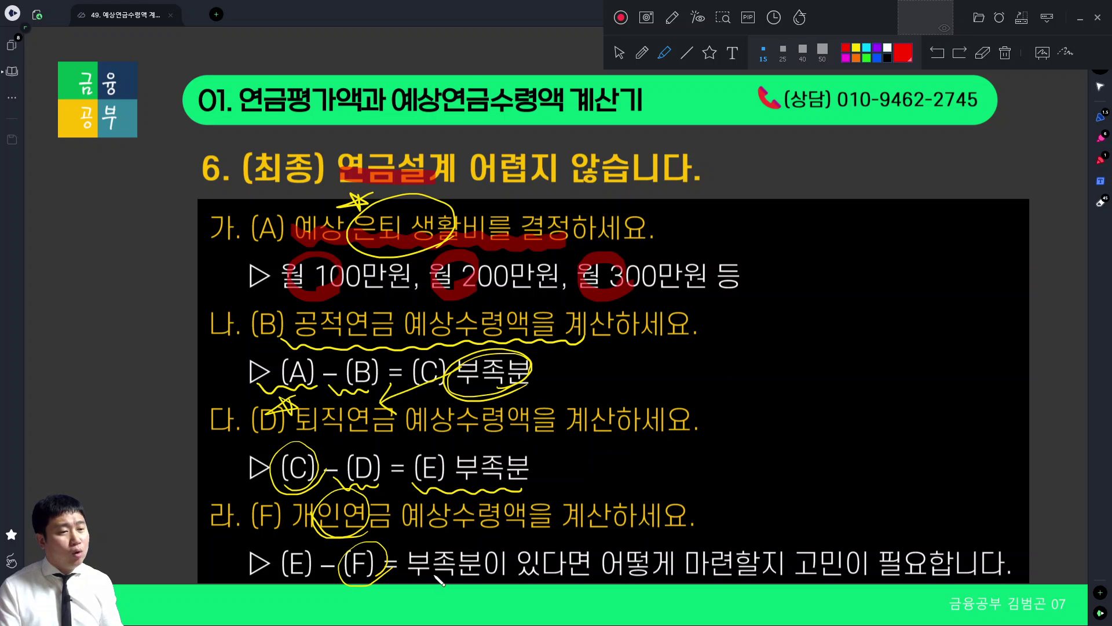
{"action": "left_click_drag", "start_coordinate": [409, 570], "coordinate": [483, 569]}
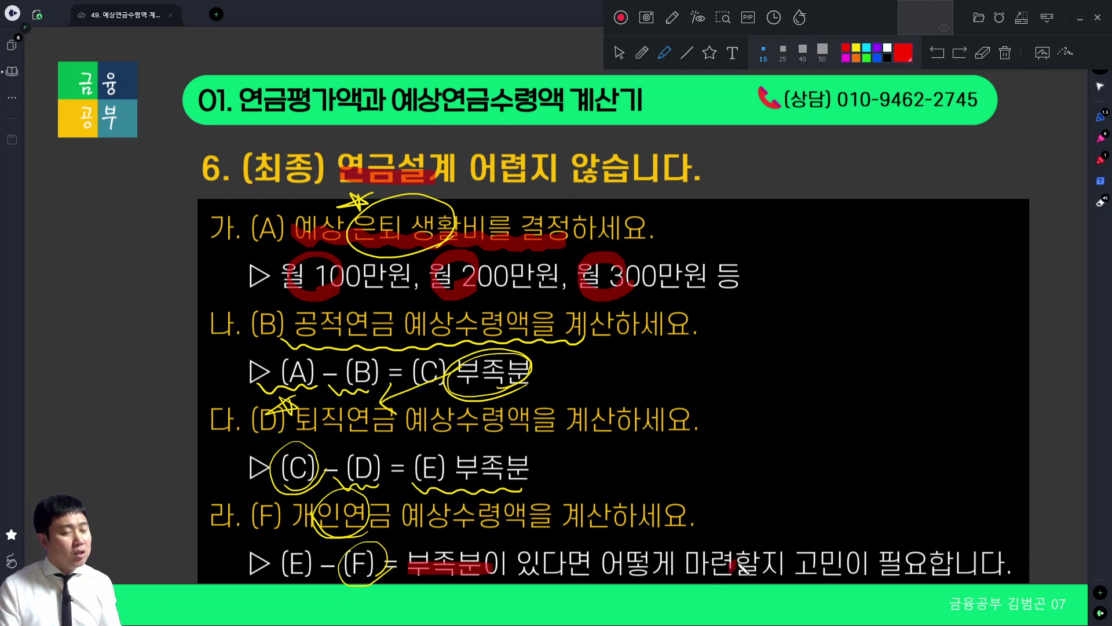
{"action": "mouse_move", "coordinate": [735, 569]}
{"action": "left_mouse_down"}
{"action": "mouse_move", "coordinate": [703, 537]}
{"action": "mouse_move", "coordinate": [731, 585]}
{"action": "left_mouse_up"}
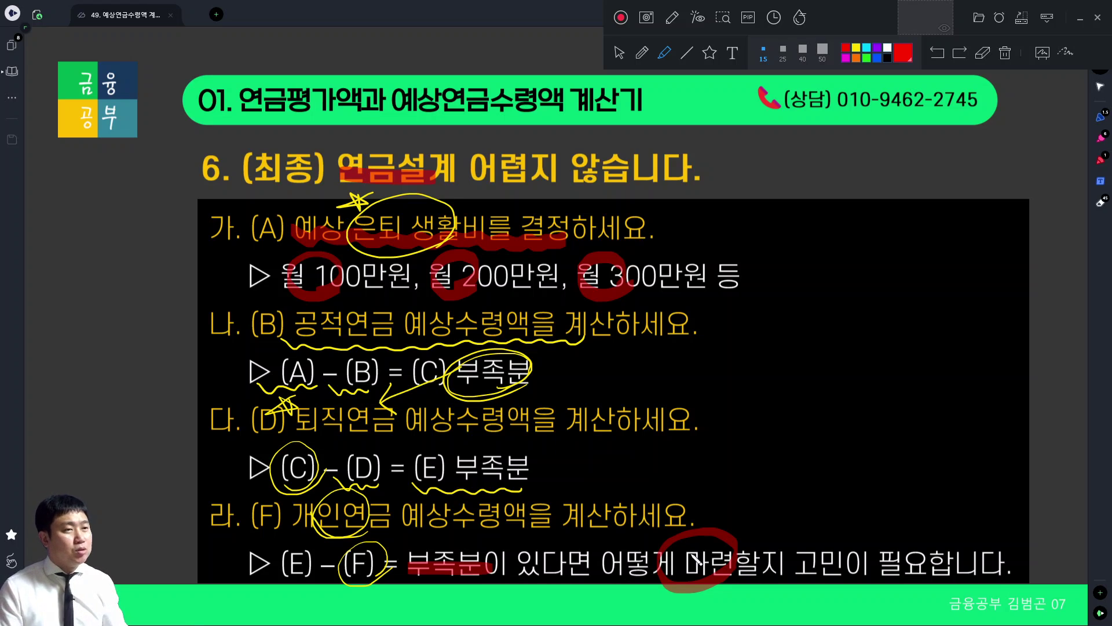
Step: Clear all annotations from the pension-planning slide and advance to the closing 시청해주셔서 감사합니다 slide
{"action": "left_click", "coordinate": [1006, 54]}
{"action": "left_click", "coordinate": [619, 53]}
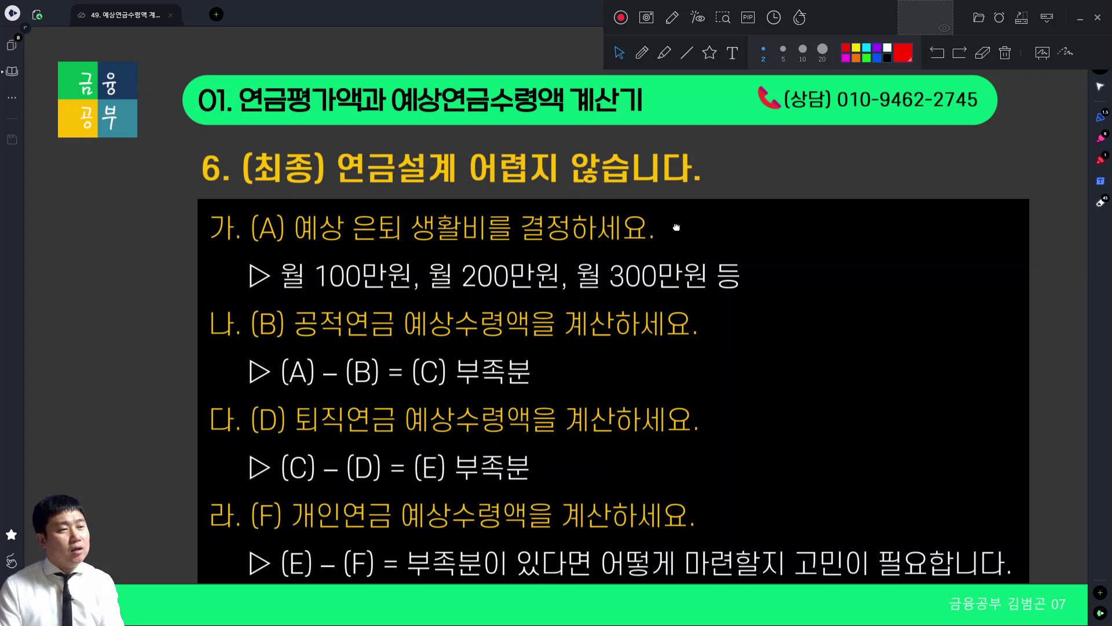
{"action": "scroll", "coordinate": [676, 227], "scroll_direction": "down", "scroll_amount": 3}
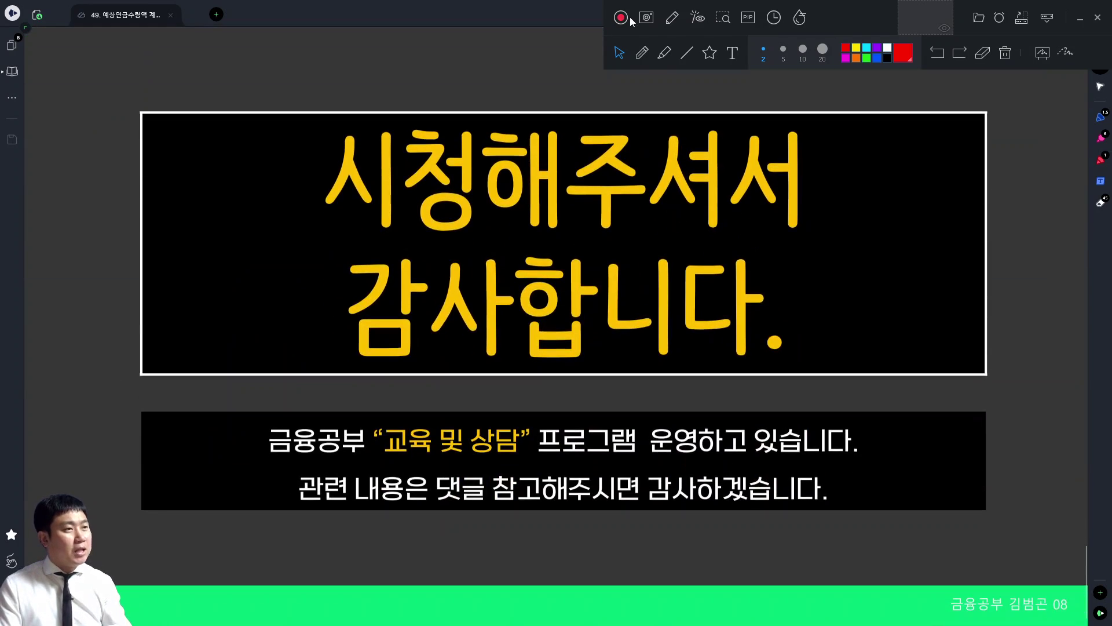
Step: On the closing slide, circle 시청해 with the red highlighter and add short strokes beneath 감사합니다
{"action": "left_click", "coordinate": [665, 53]}
{"action": "mouse_move", "coordinate": [591, 200]}
{"action": "left_mouse_down"}
{"action": "mouse_move", "coordinate": [548, 125]}
{"action": "mouse_move", "coordinate": [550, 232]}
{"action": "left_mouse_up"}
{"action": "mouse_move", "coordinate": [522, 367]}
{"action": "left_mouse_down"}
{"action": "mouse_move", "coordinate": [489, 389]}
{"action": "mouse_move", "coordinate": [513, 395]}
{"action": "left_mouse_up"}
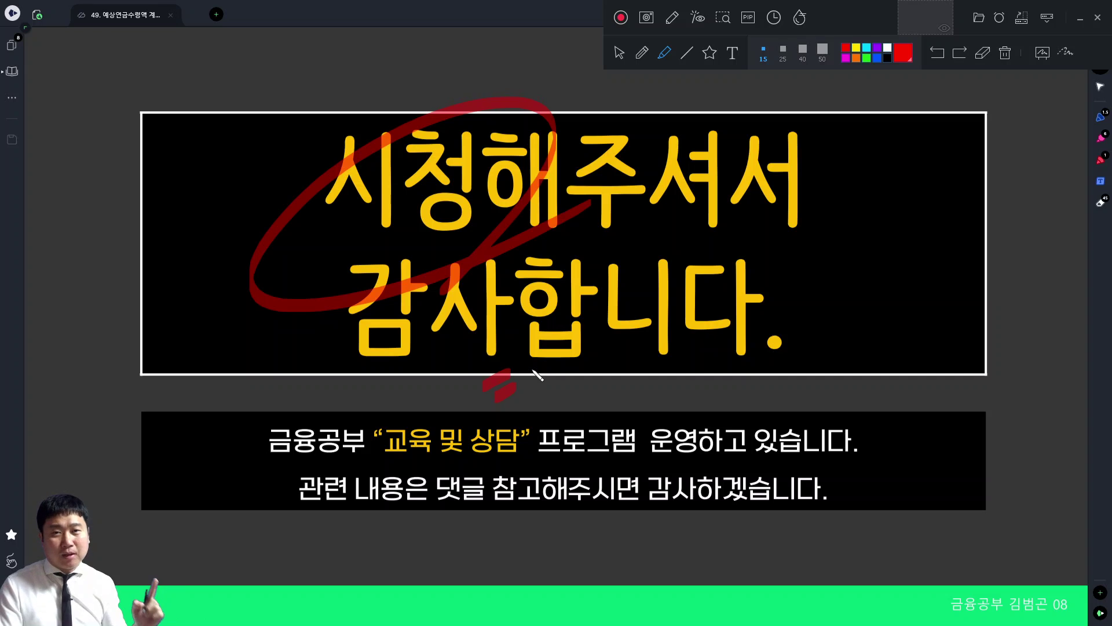